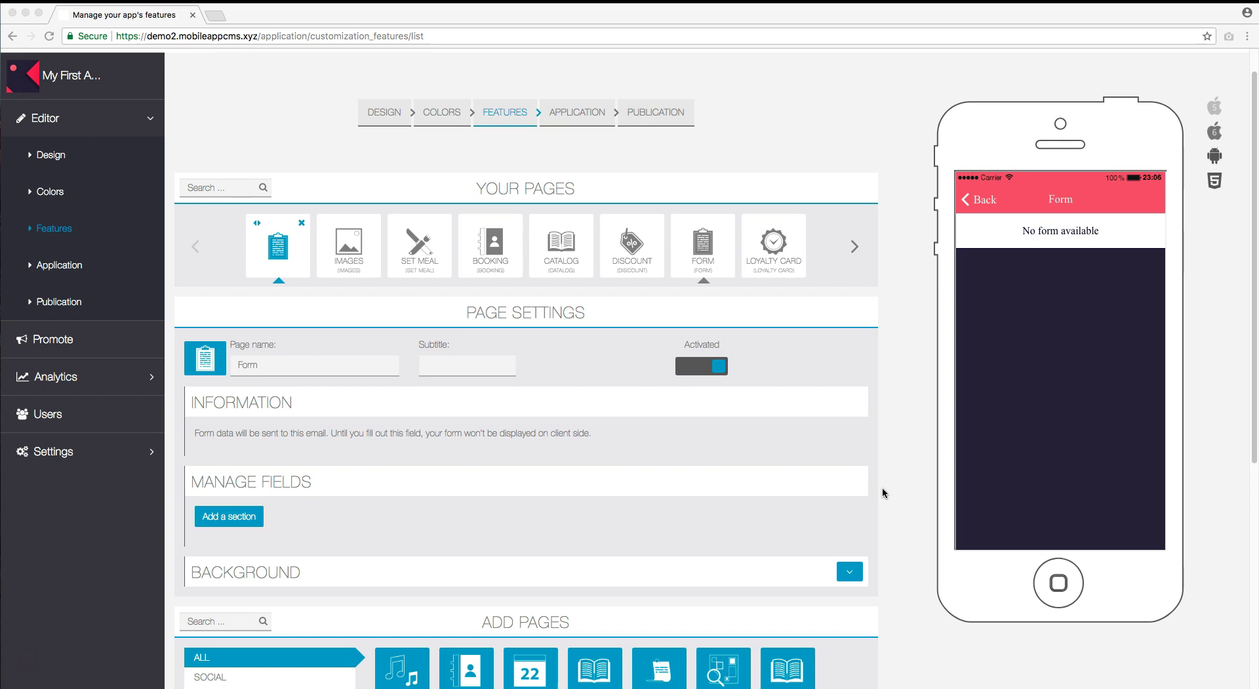
Add a section named 'Example' to the Form page's fields and save it.
click(231, 516)
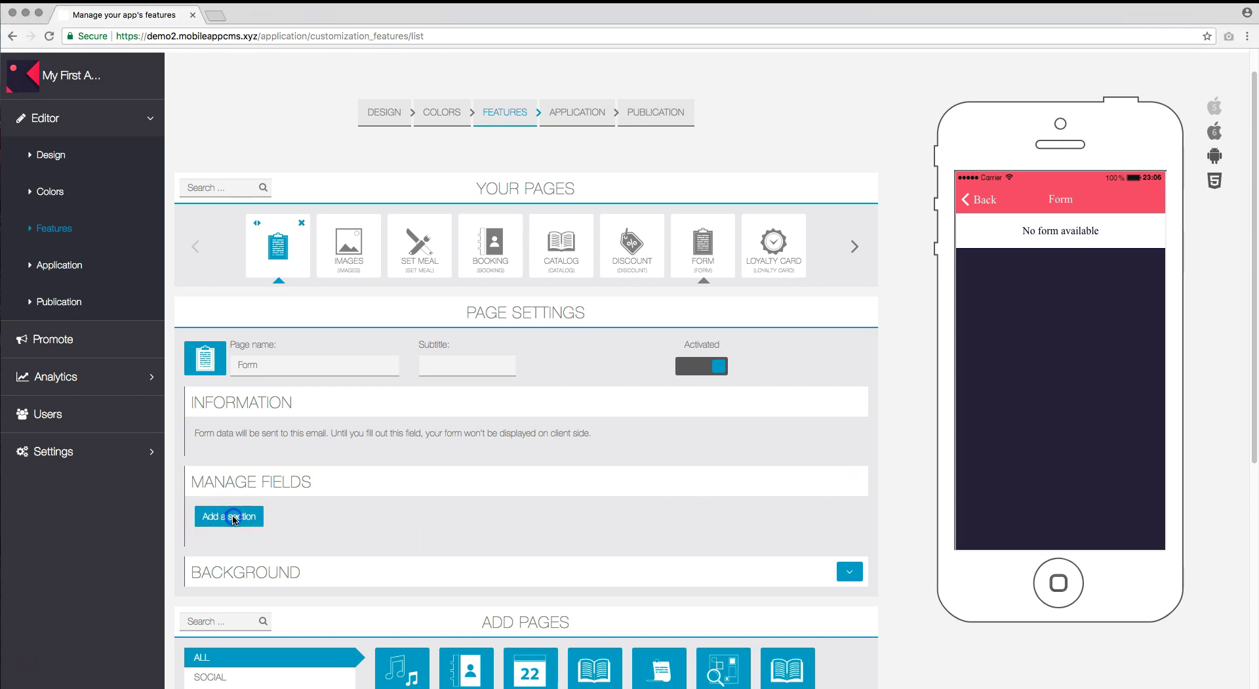
click(368, 516)
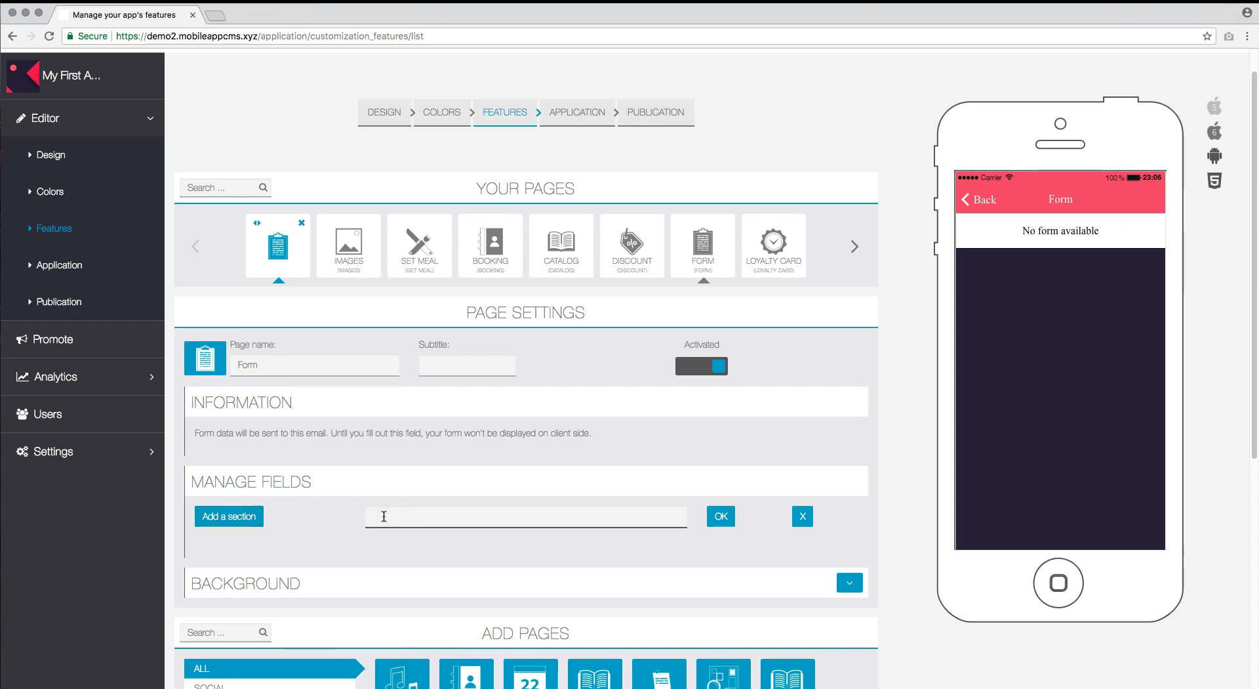
text(Example)
click(424, 517)
click(720, 516)
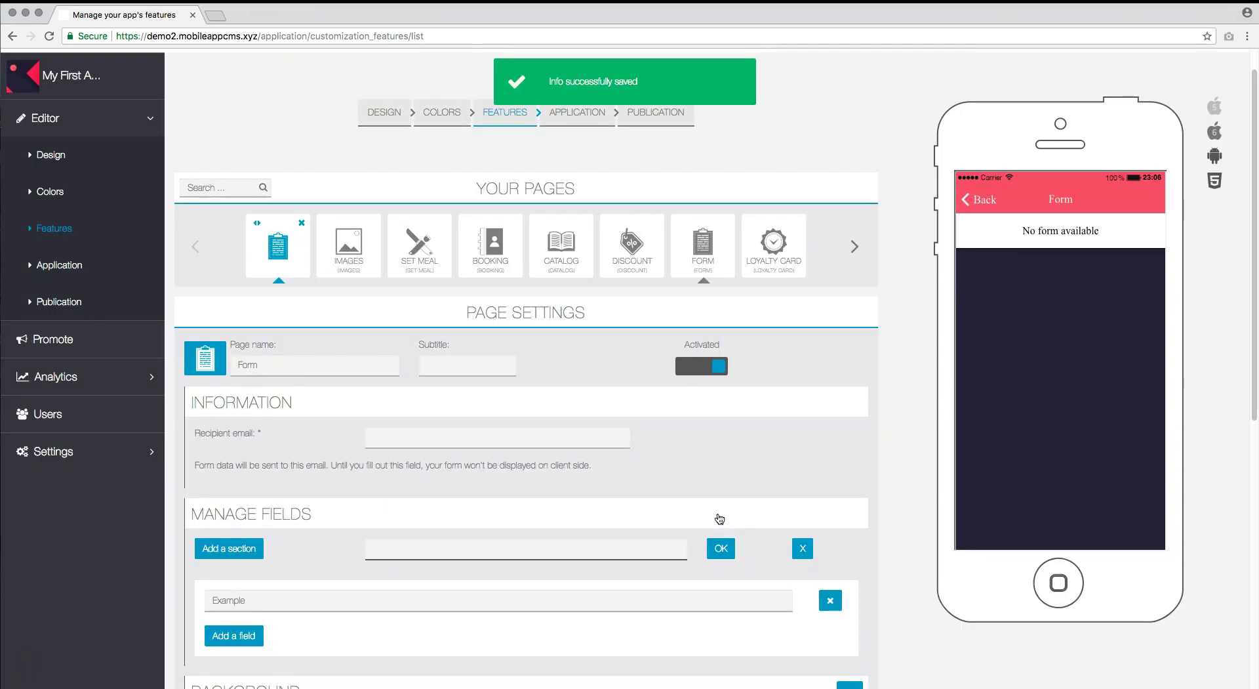
scroll(598, 611, down, 2)
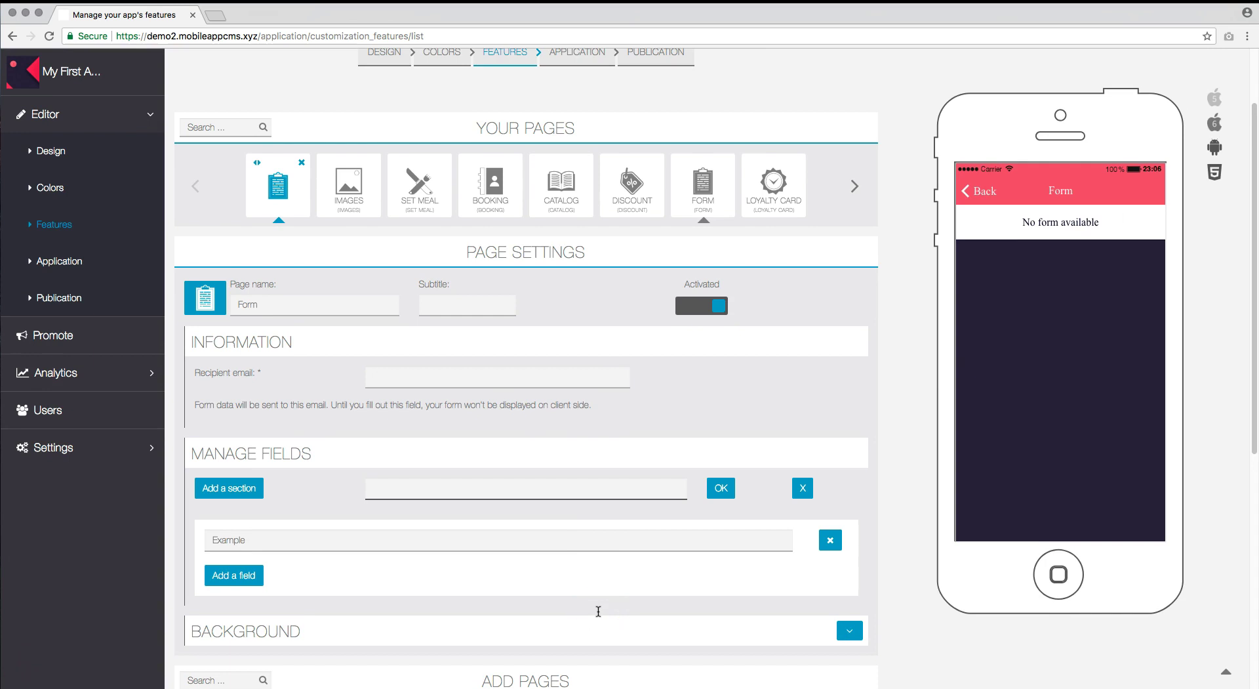
Add a Text field named 'Your name' to the Example section and save it.
click(259, 576)
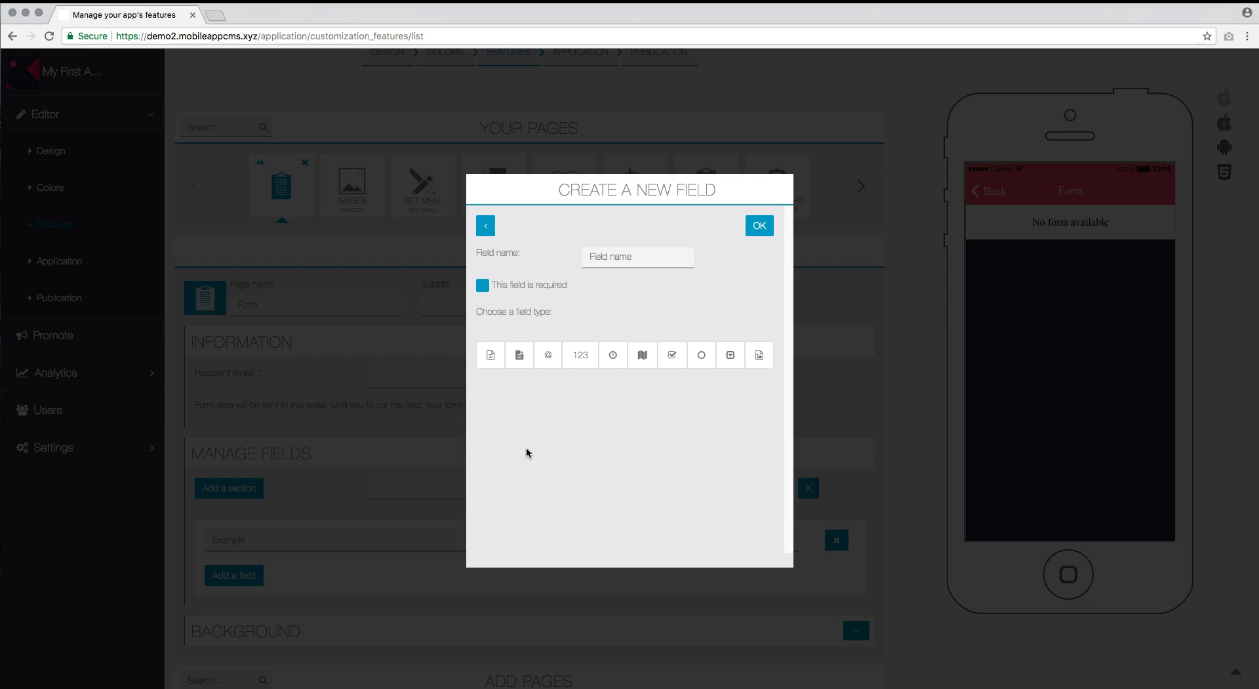
click(491, 360)
click(491, 361)
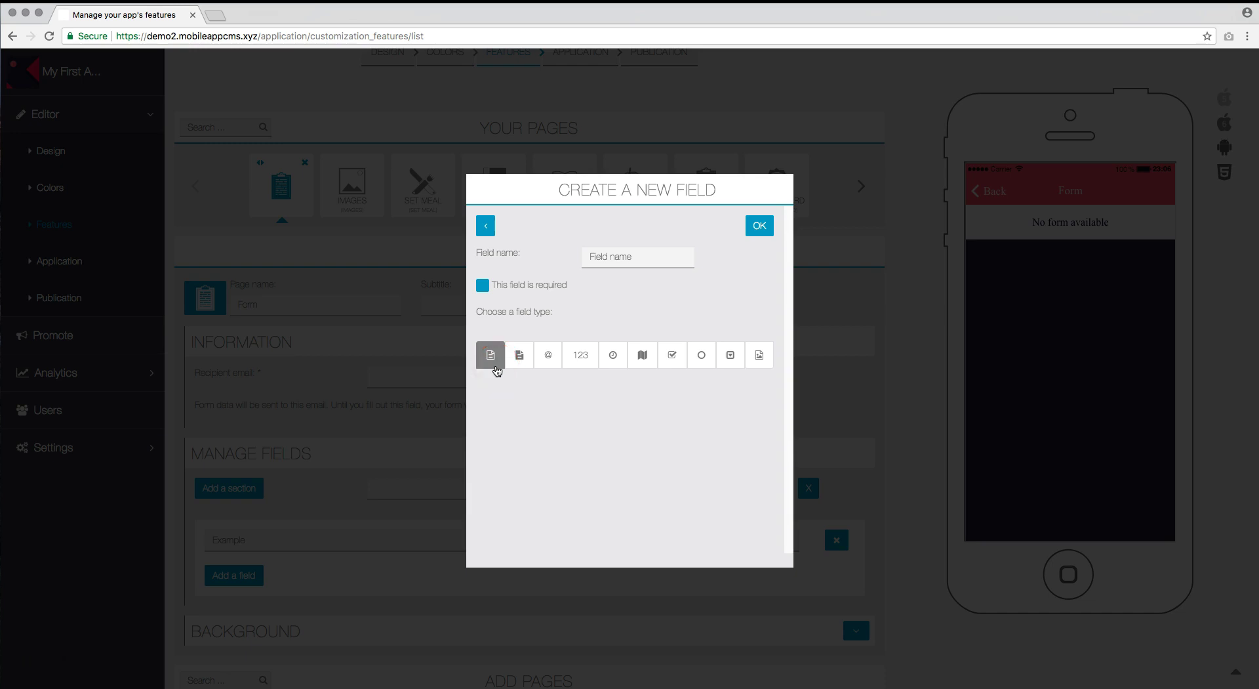
click(498, 371)
click(607, 256)
text(Your name)
click(761, 227)
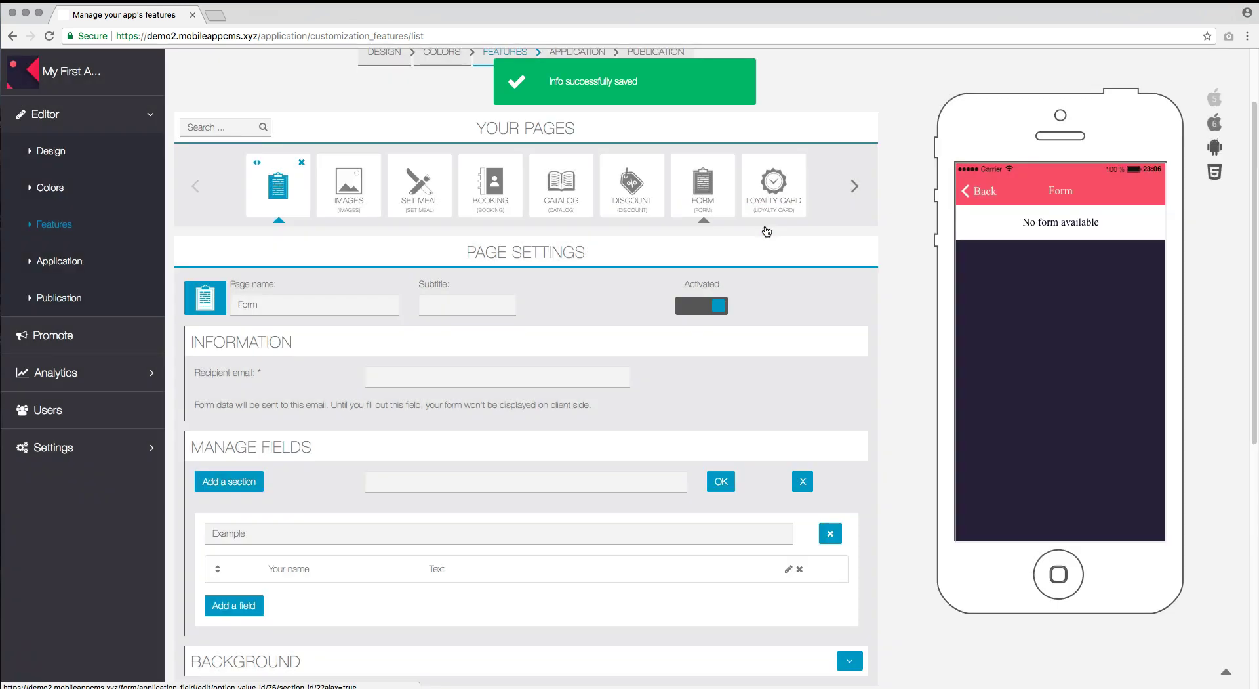
click(249, 608)
Add a Multiline text field named 'Your message' below Your name and save it.
click(521, 356)
click(538, 391)
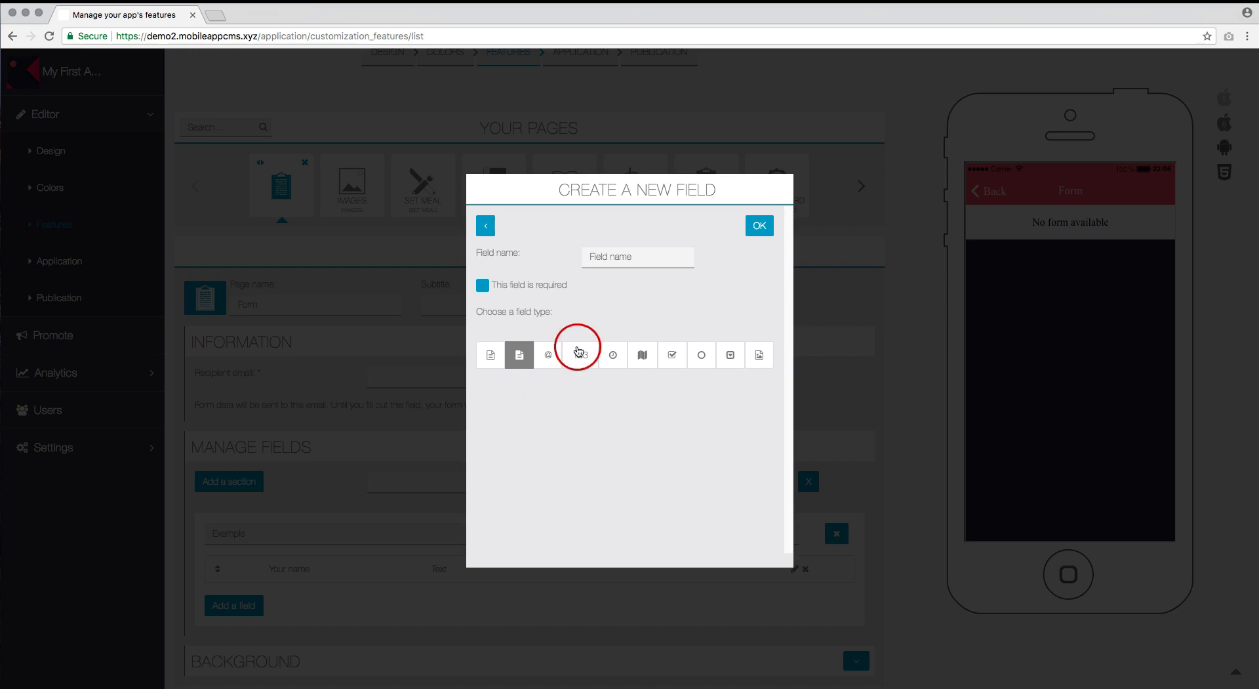
click(625, 259)
text(Your mess)
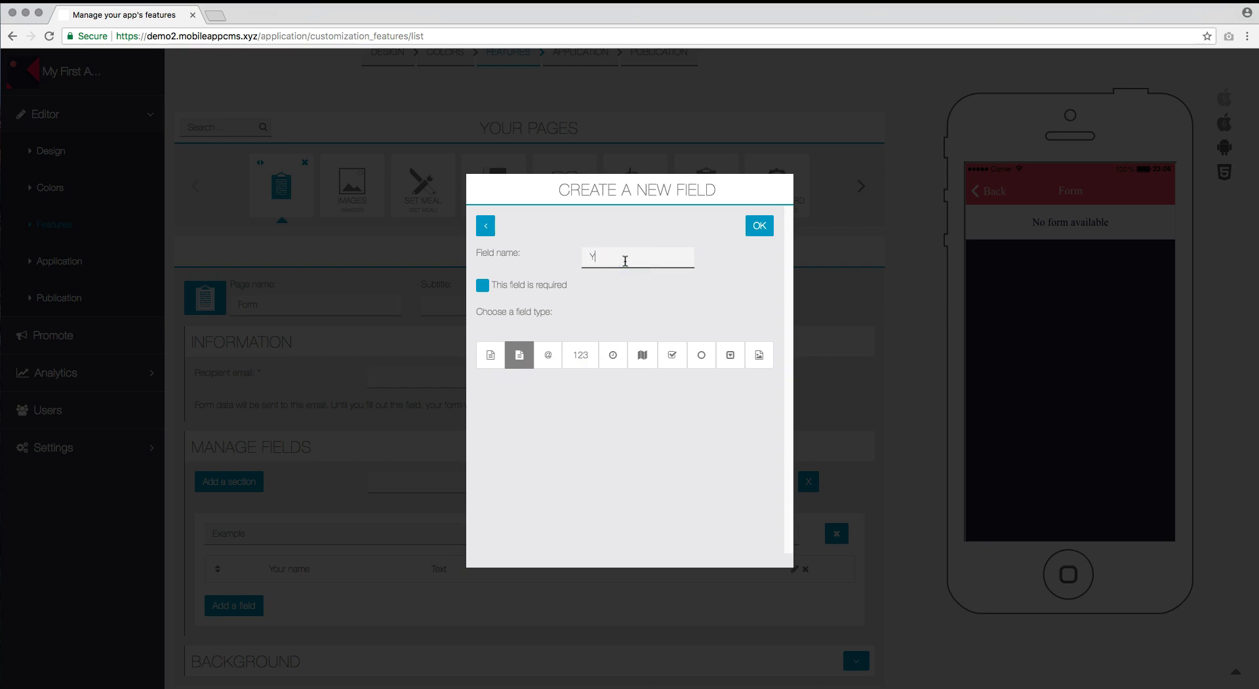
text(age)
click(760, 225)
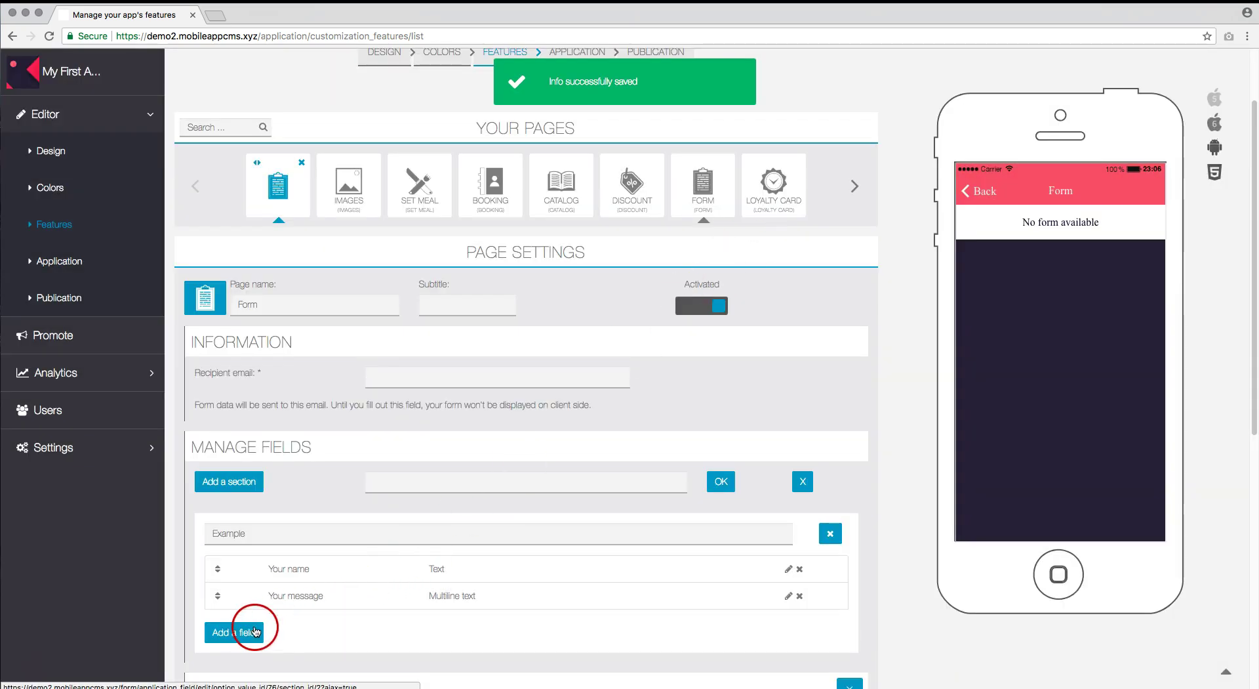
Add an Email field named 'Your email address' below Your message and save it.
click(251, 634)
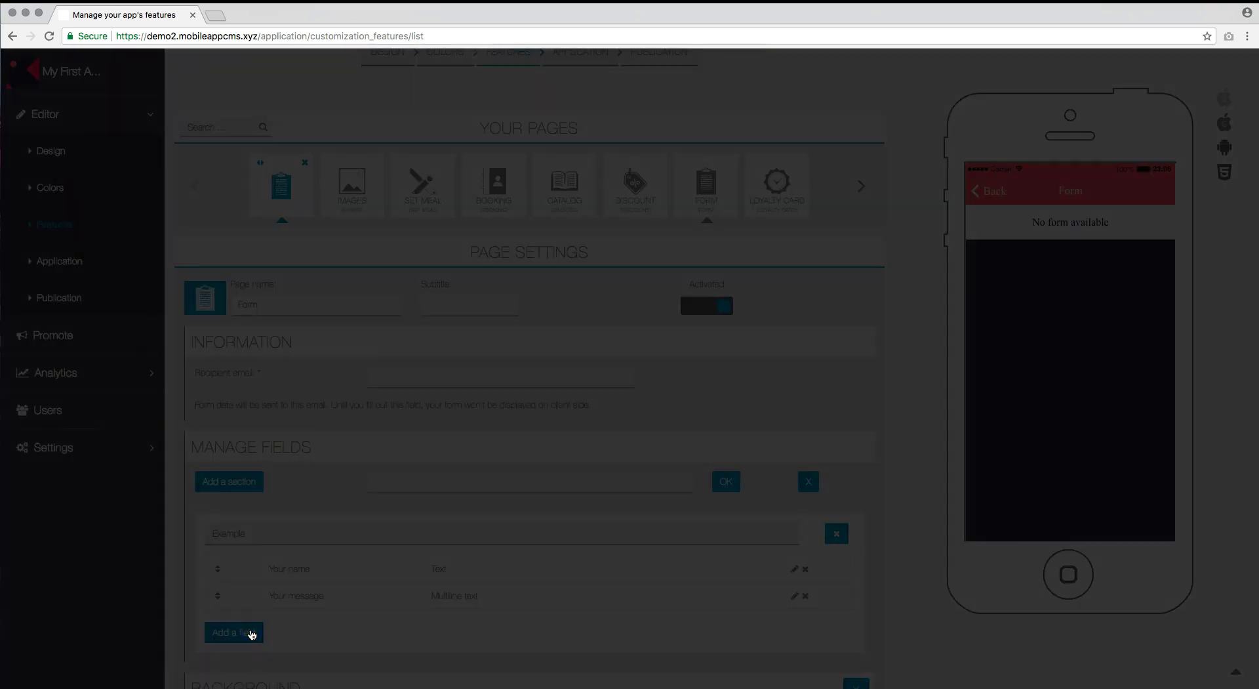
click(547, 357)
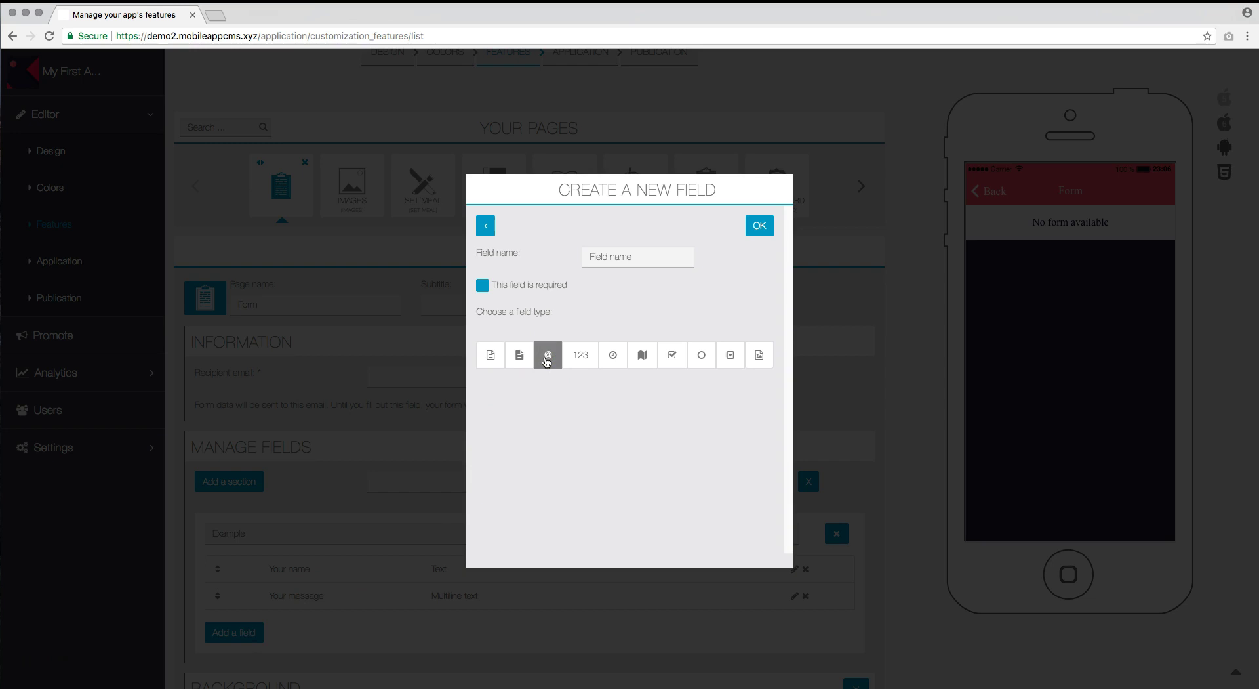
click(617, 256)
text(Your email address)
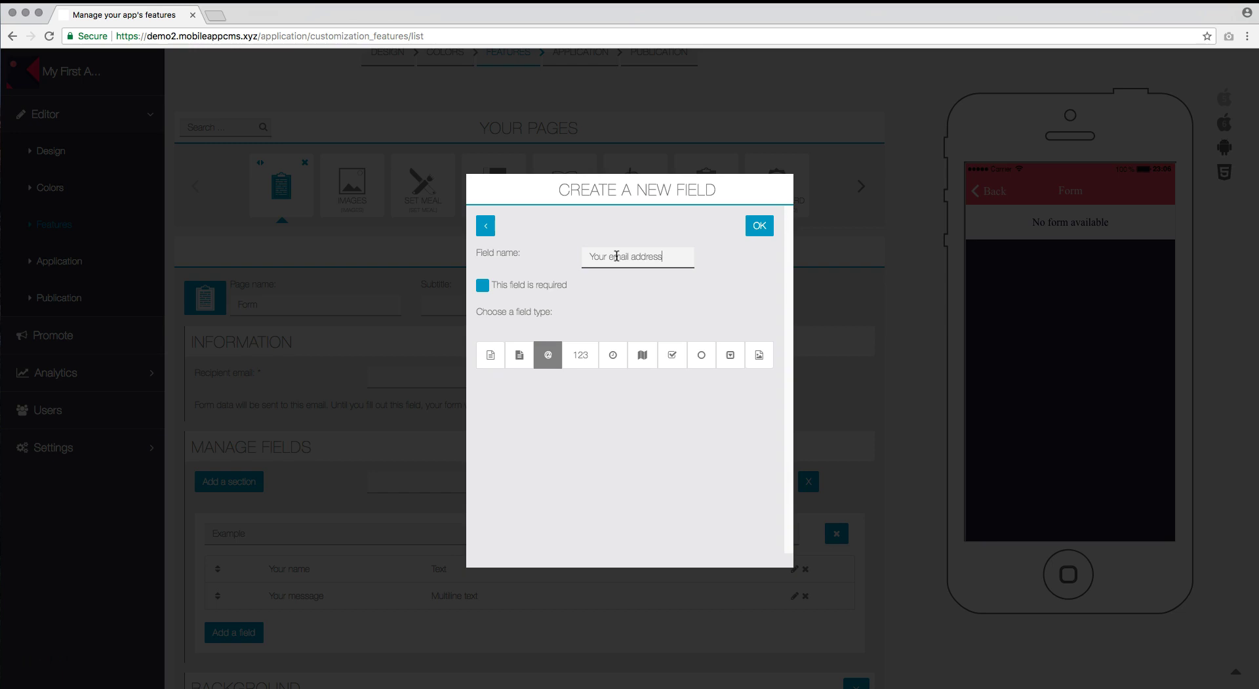
click(768, 228)
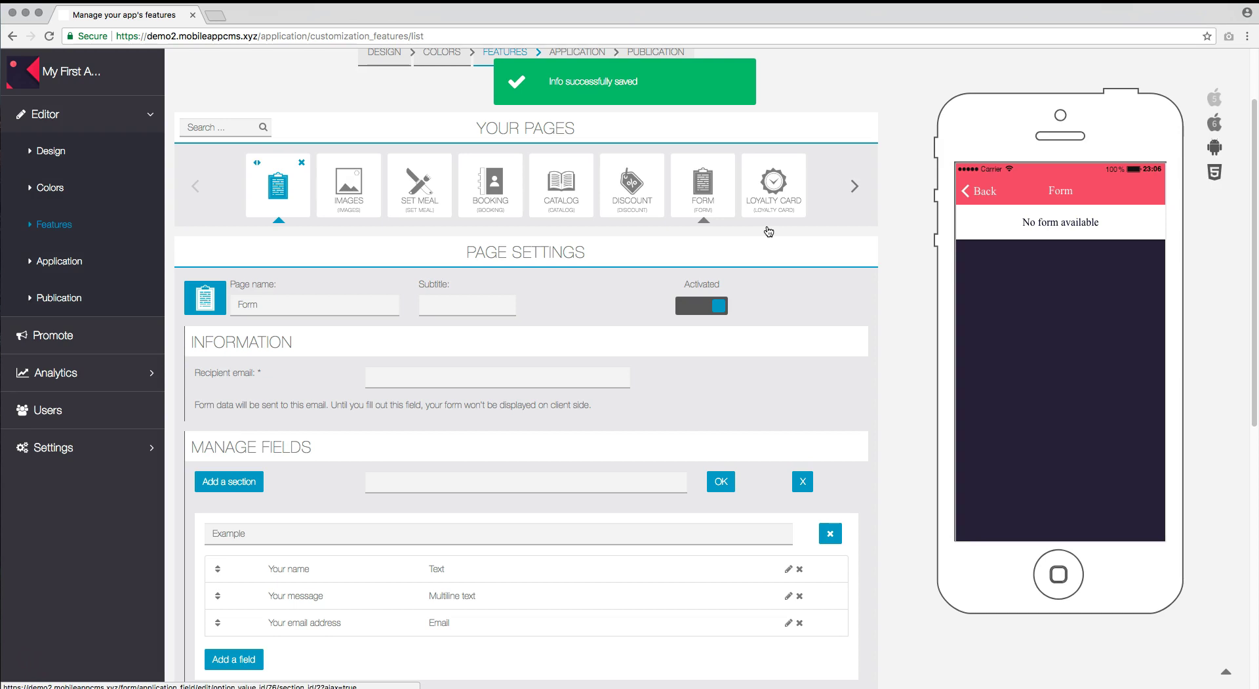
Add a Number field named 'Your phone number' below Your email address and save it.
click(250, 660)
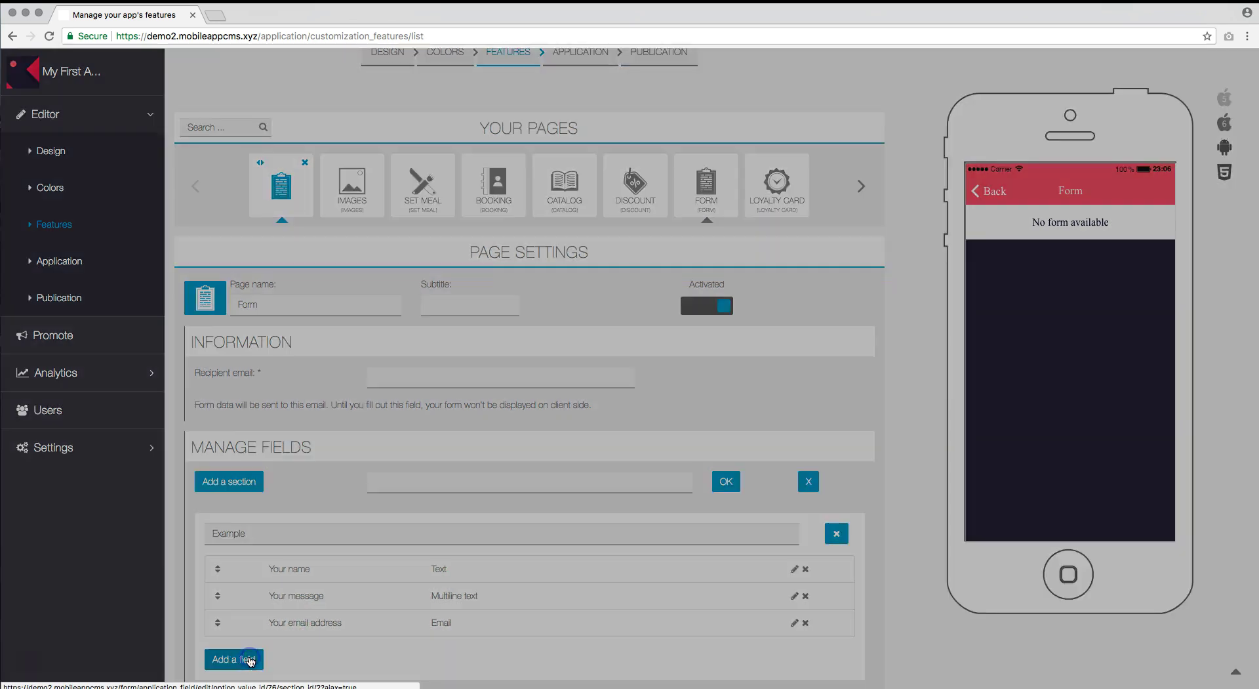
click(246, 662)
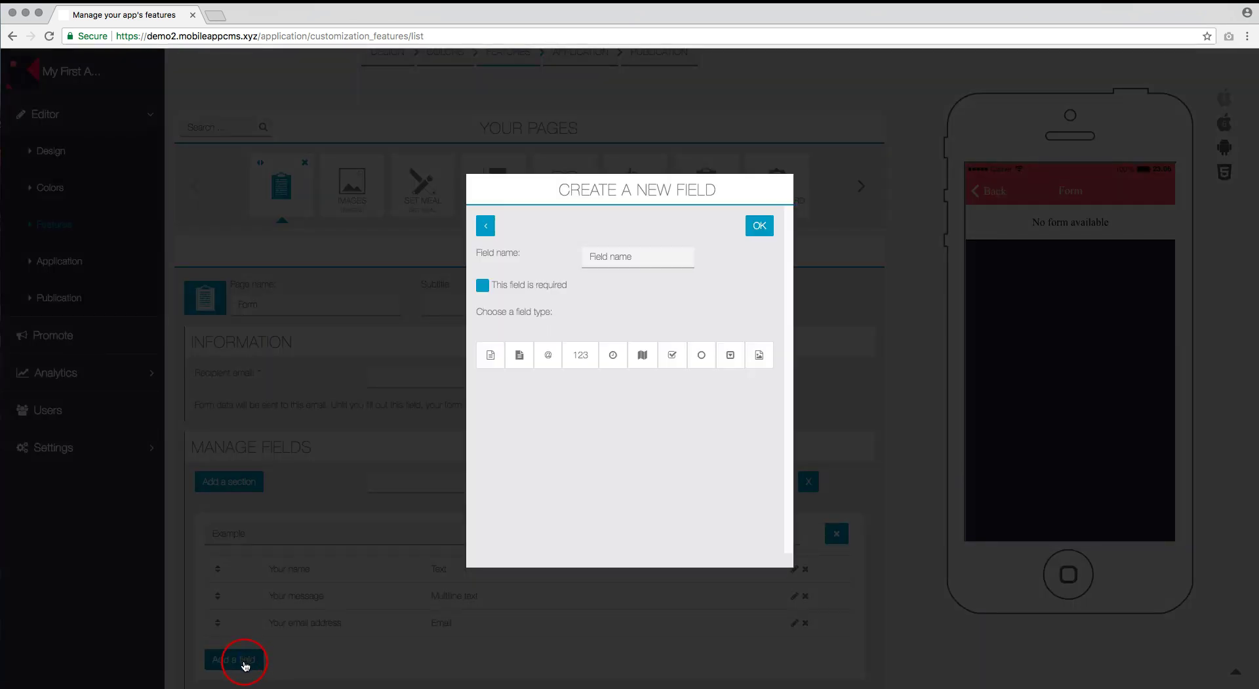
click(578, 358)
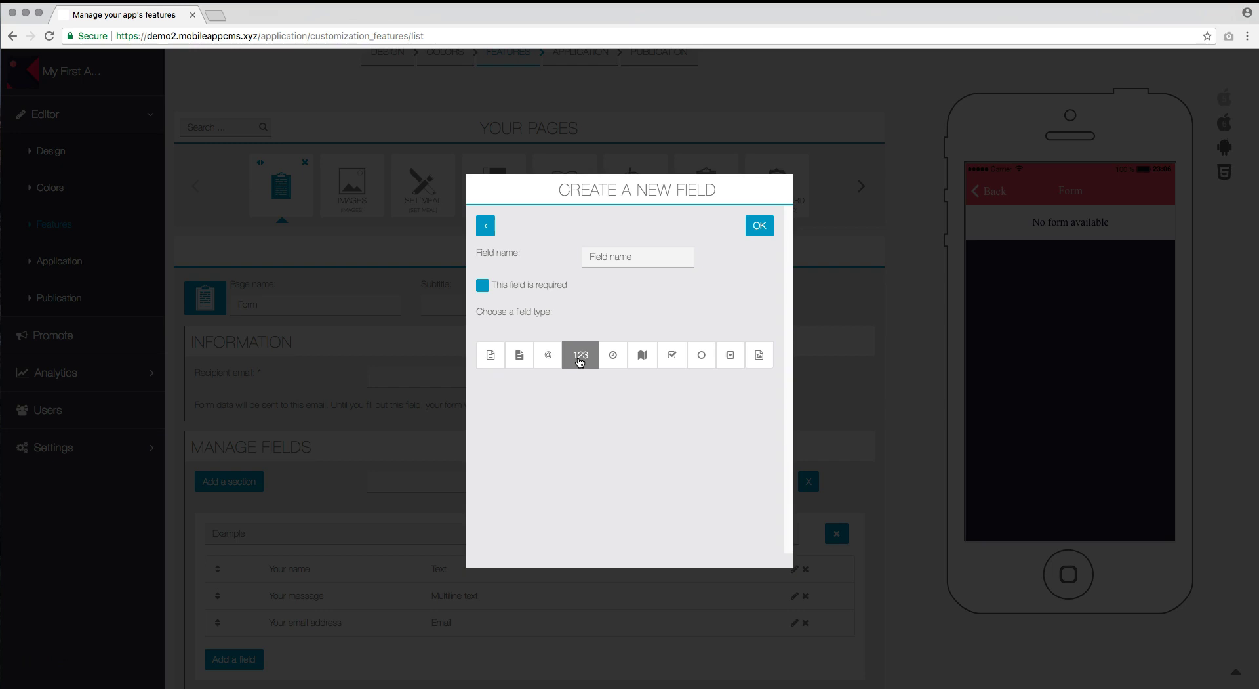
click(653, 254)
text(Your phone number)
click(754, 226)
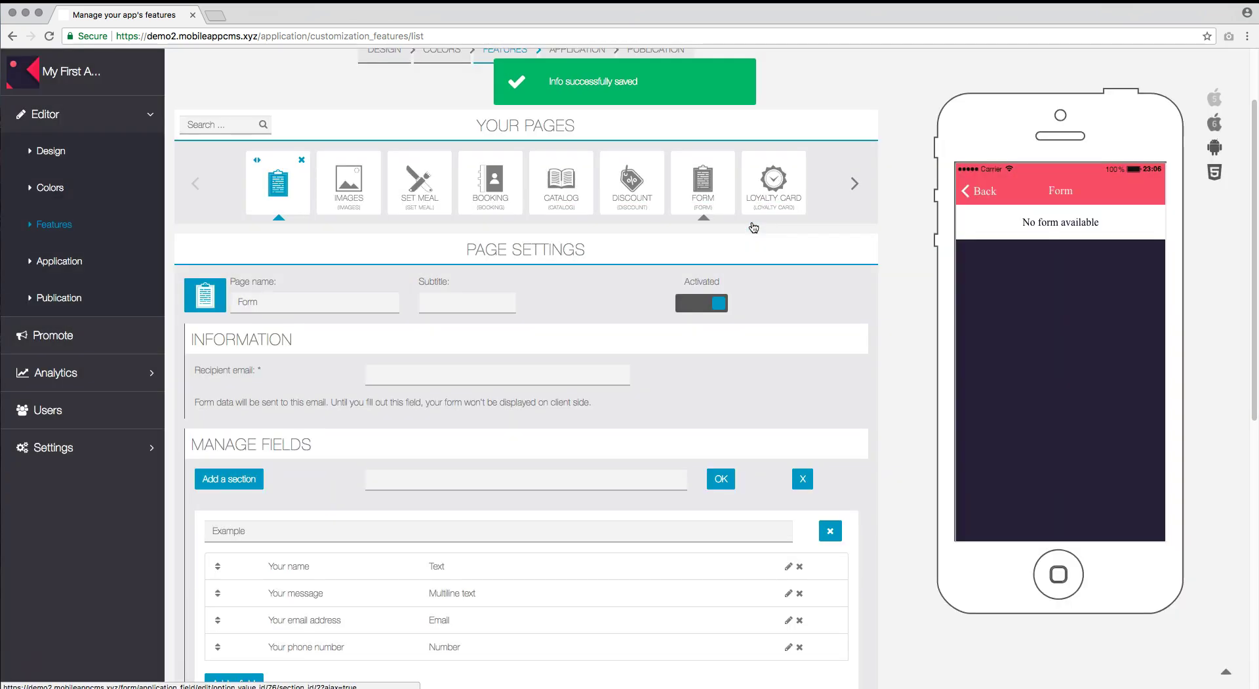
click(754, 349)
scroll(754, 350, down, 1)
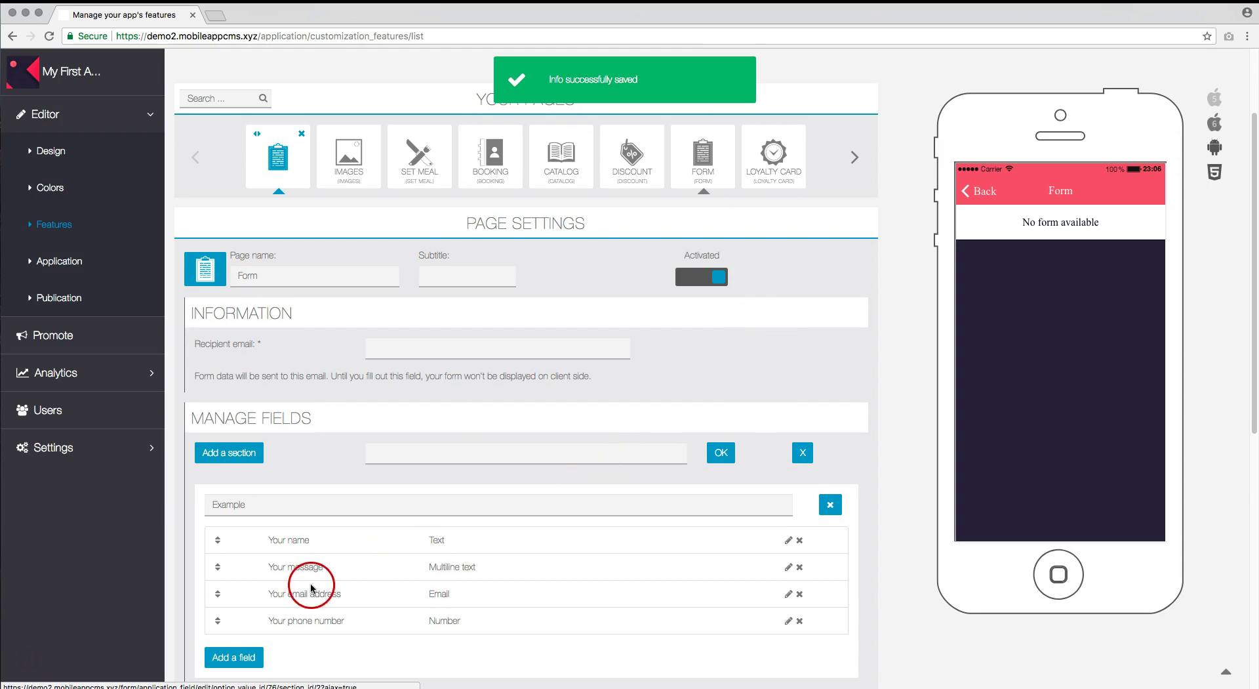
Add a Date/Hour field named 'Date of your appointment' and save it.
click(249, 656)
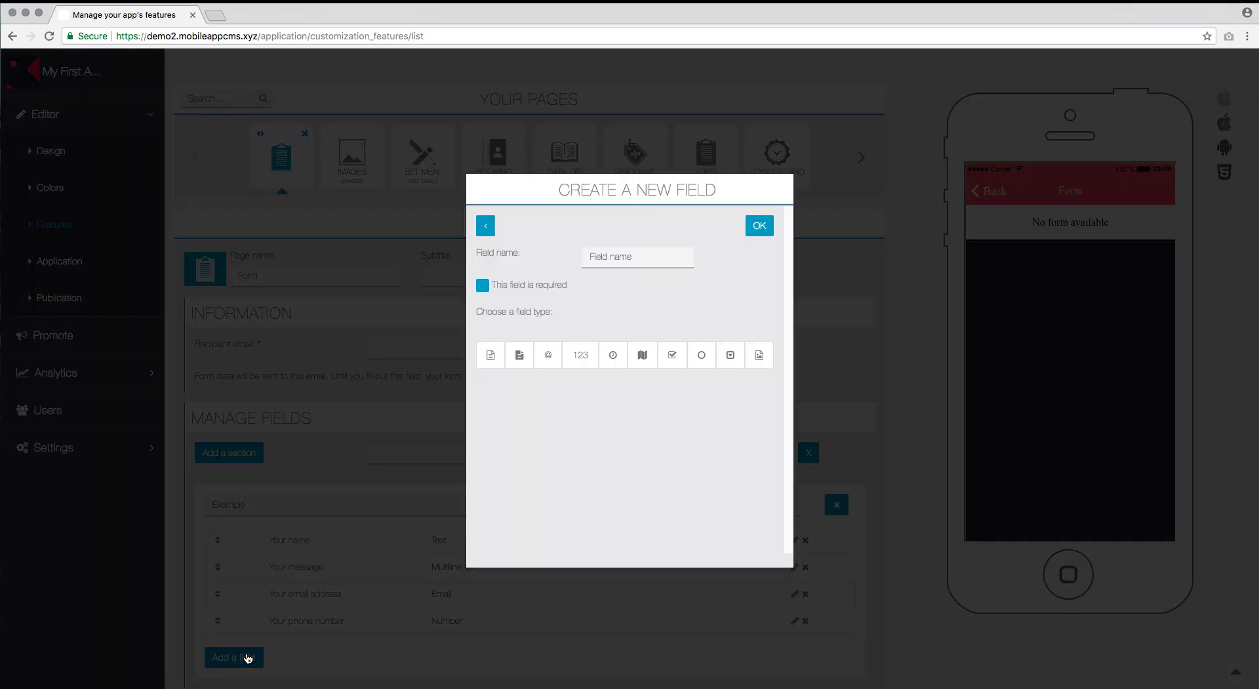
click(612, 356)
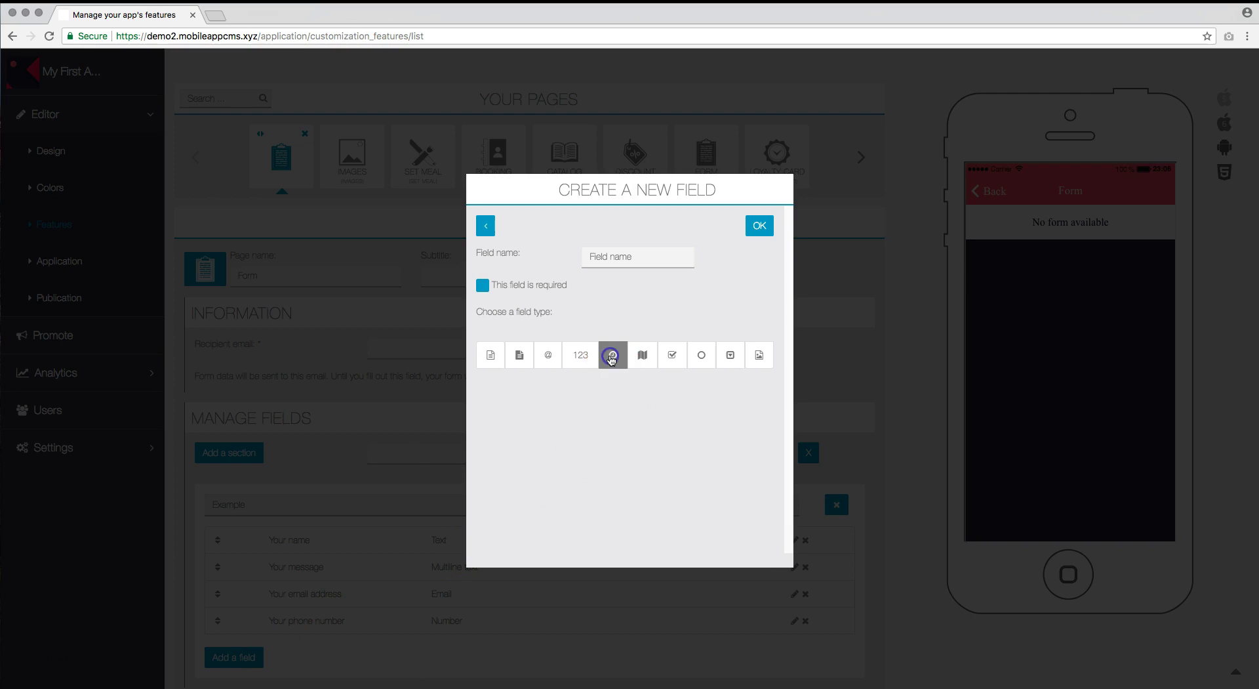
click(638, 389)
click(647, 328)
click(635, 253)
text(Date of your appointment)
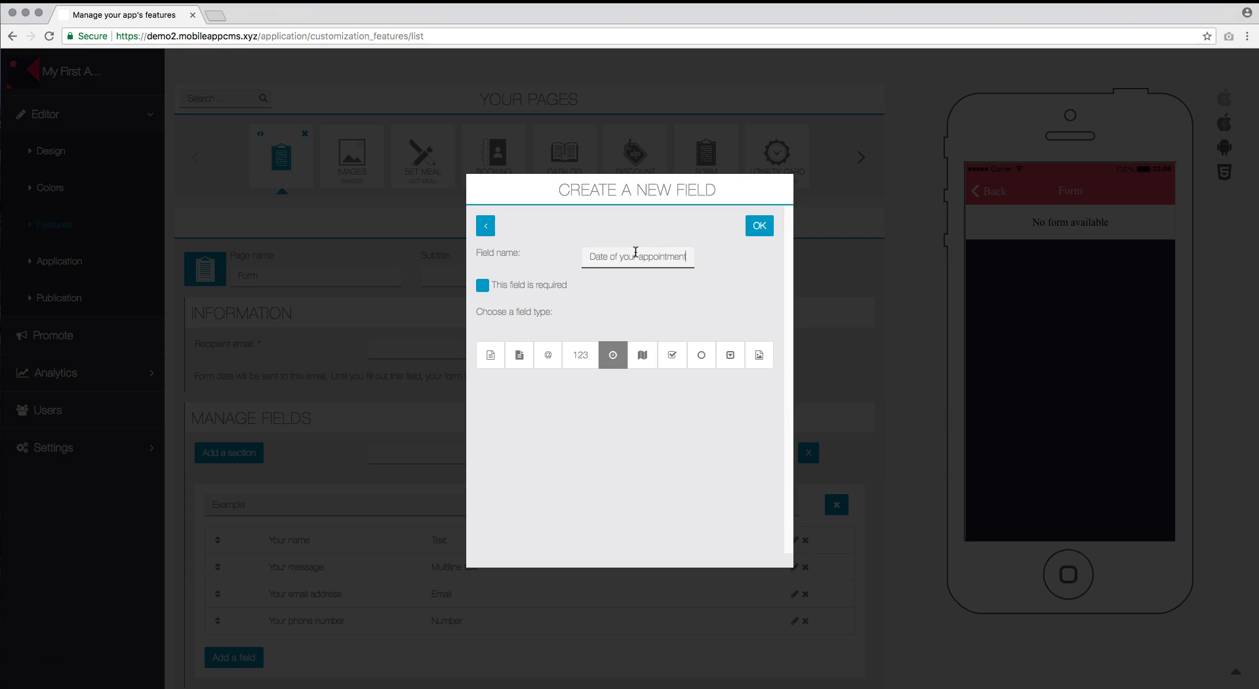
click(645, 251)
click(762, 227)
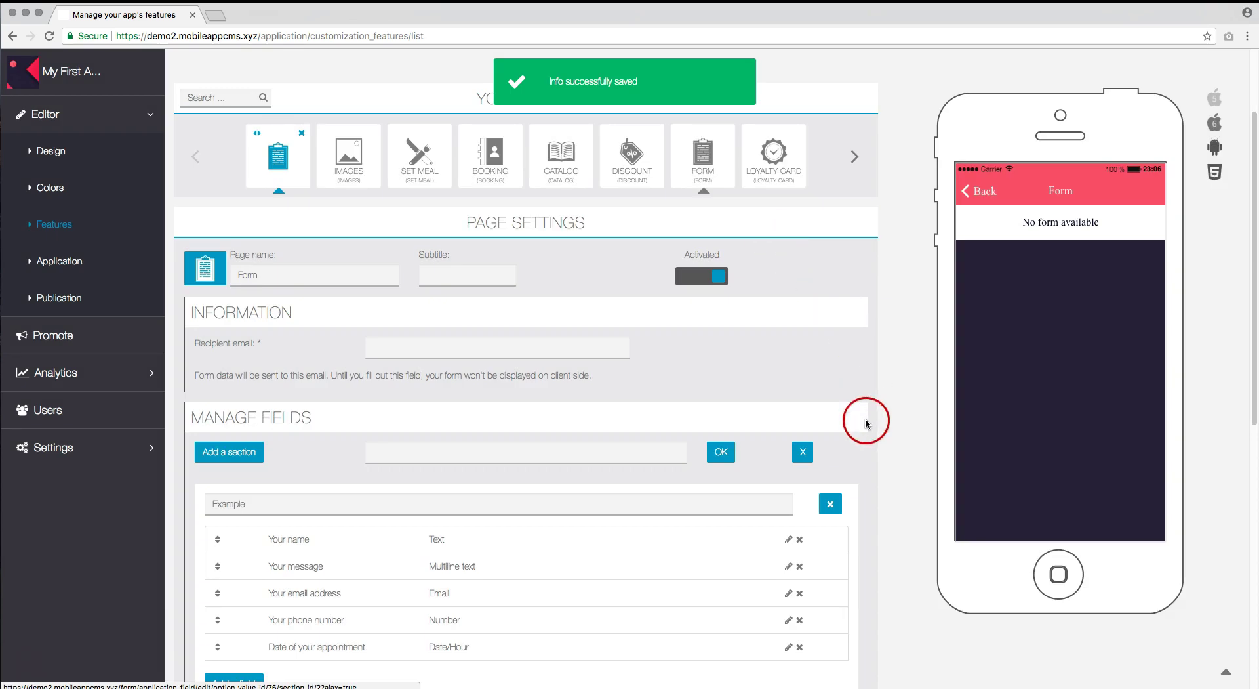
scroll(863, 416, down, 3)
Add a Geolocation field named 'Your location' and save it.
click(237, 500)
click(645, 359)
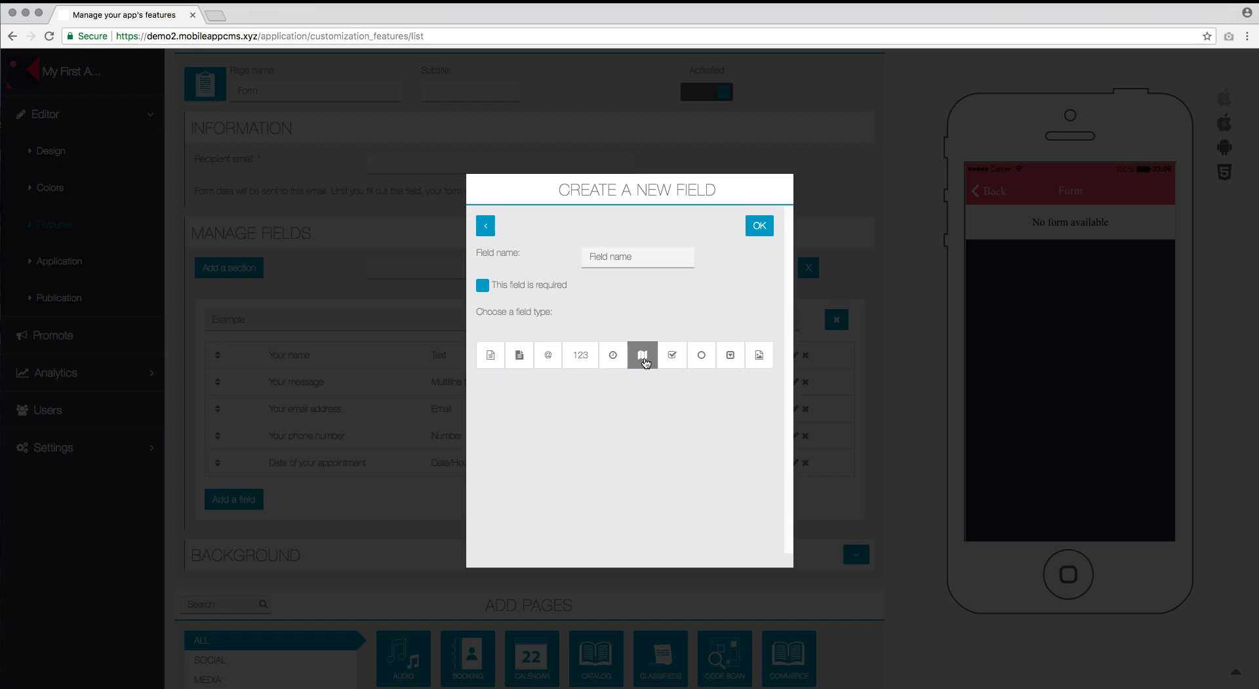
click(648, 258)
key(BackSpace)
text(Your location)
click(757, 227)
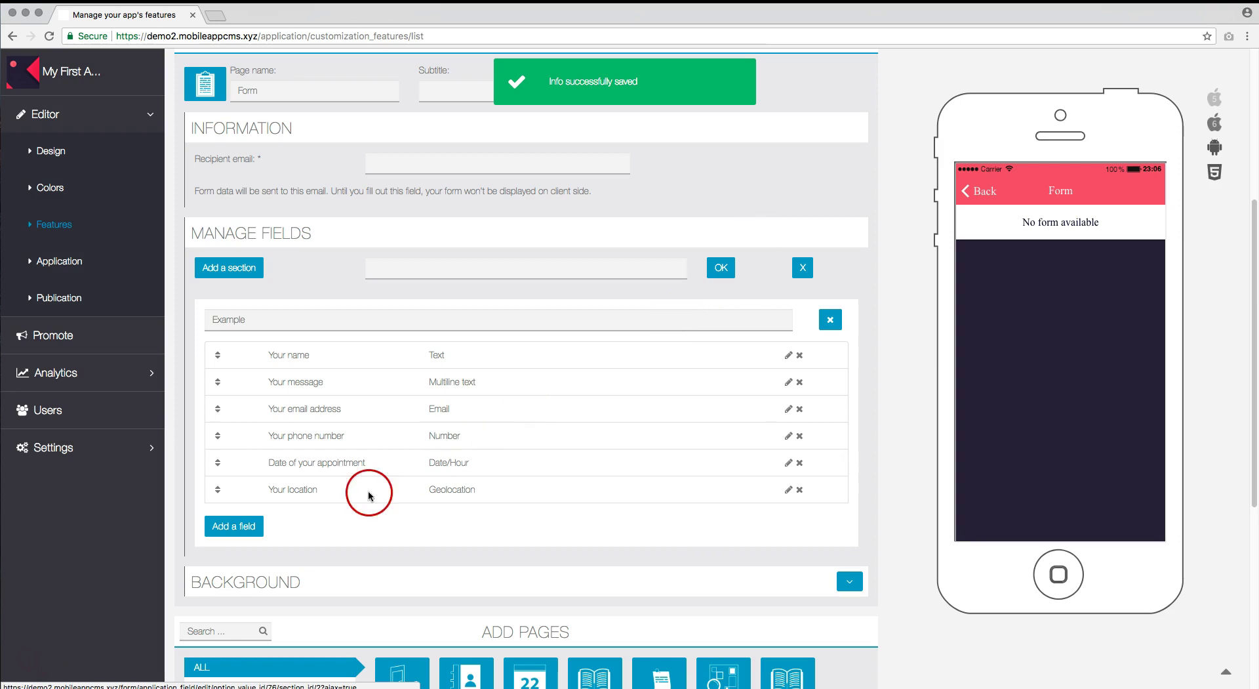
Create a new Checkbox field named 'Your symptoms'.
click(254, 532)
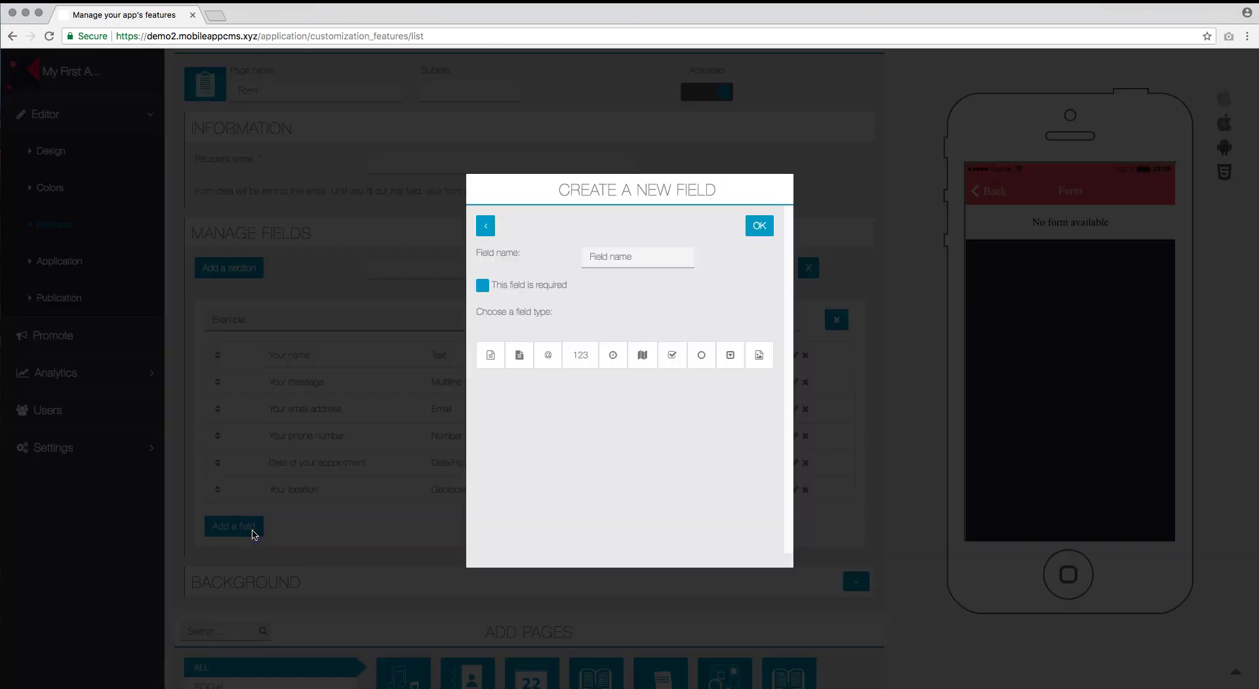
click(673, 358)
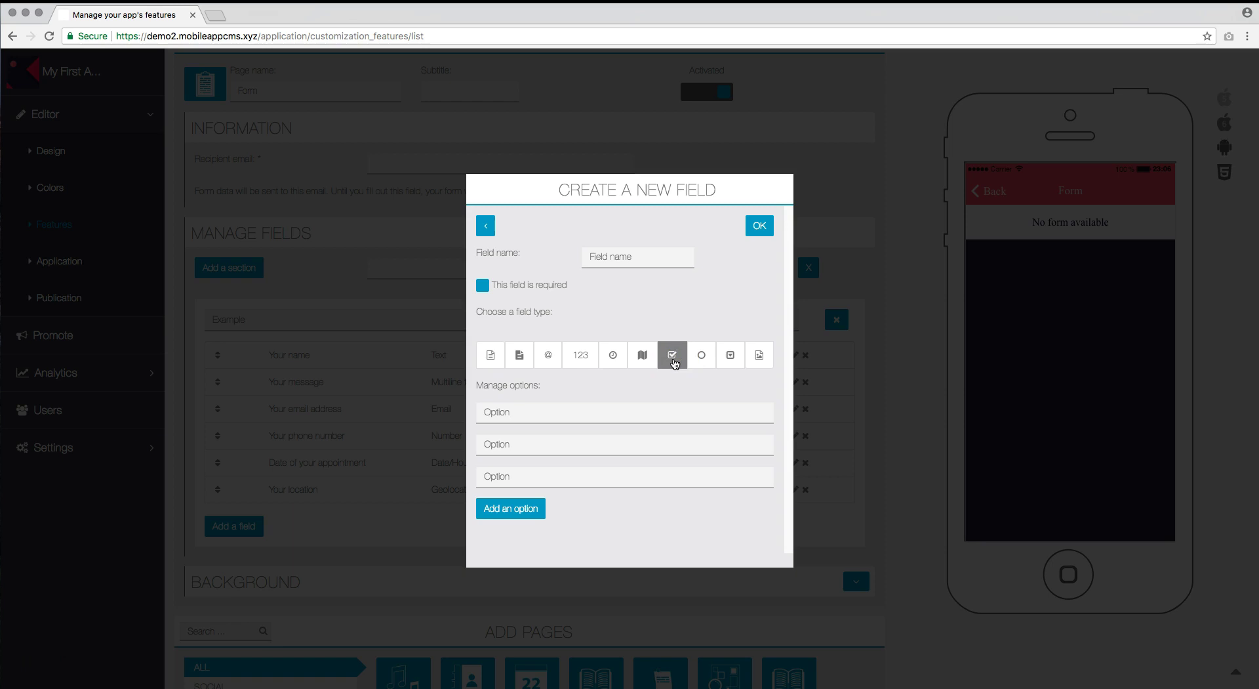
click(627, 256)
text(Your sympto)
text(ms)
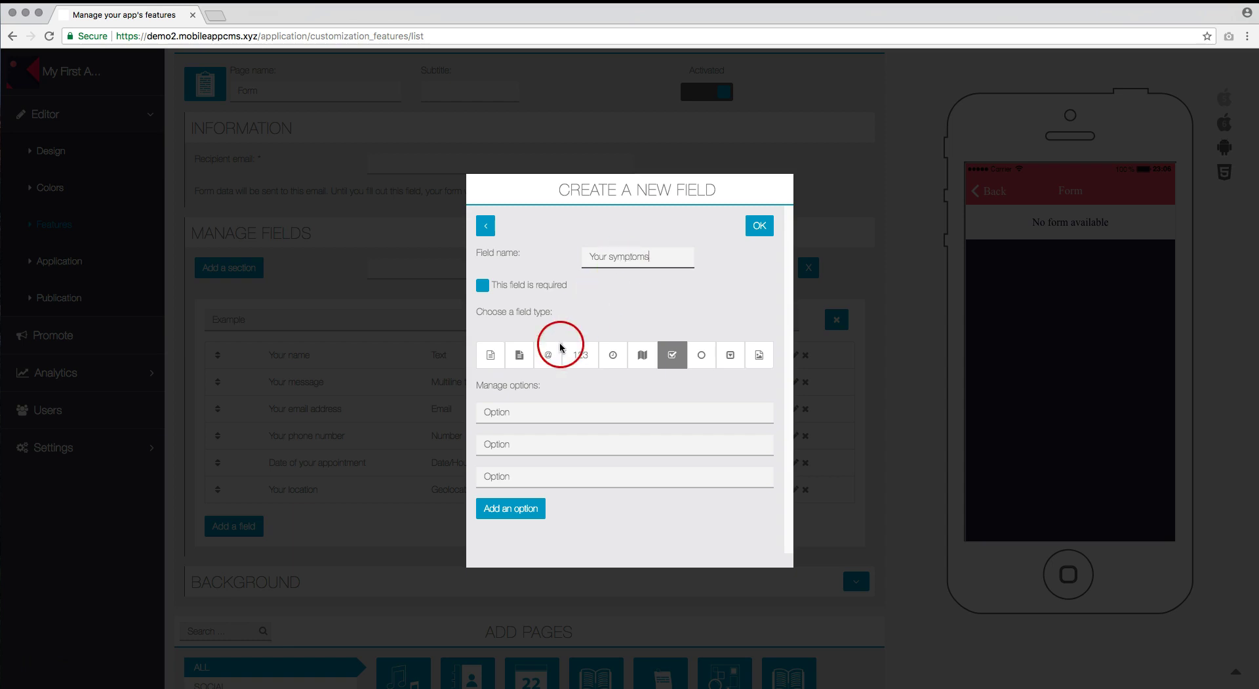
Give it the options Headache, Back ache, Stomach ache and Vomiting, then save the field.
click(522, 411)
text(H)
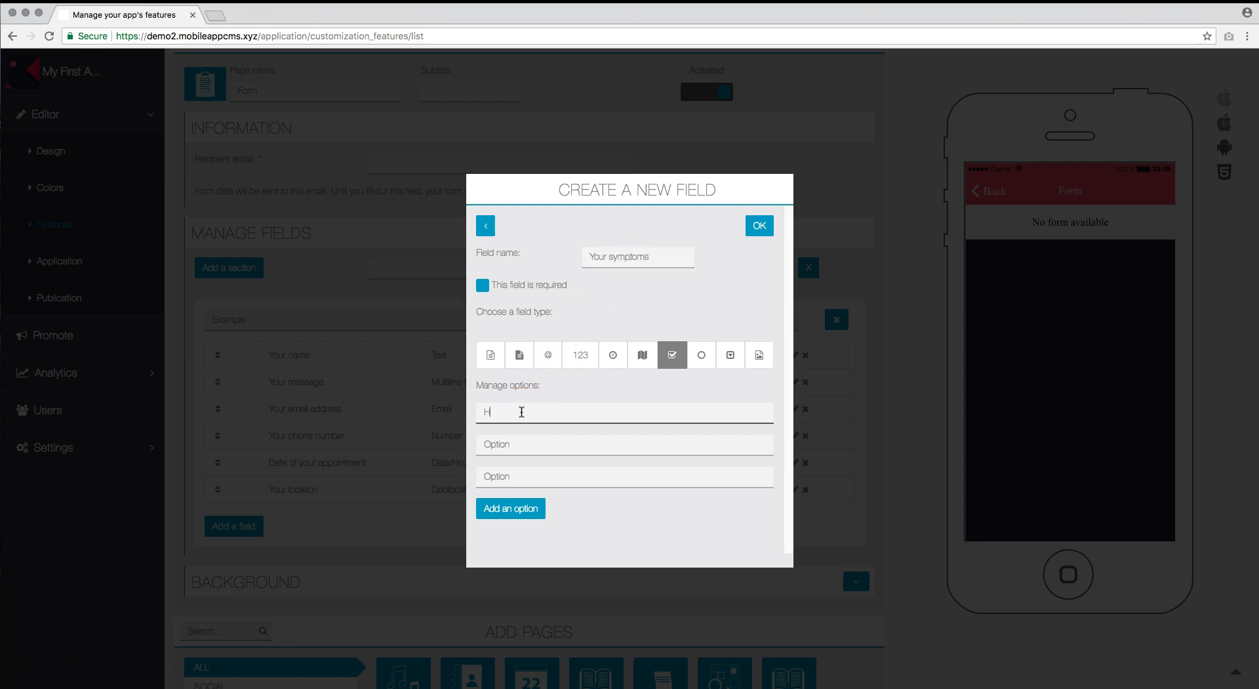
text(eadache)
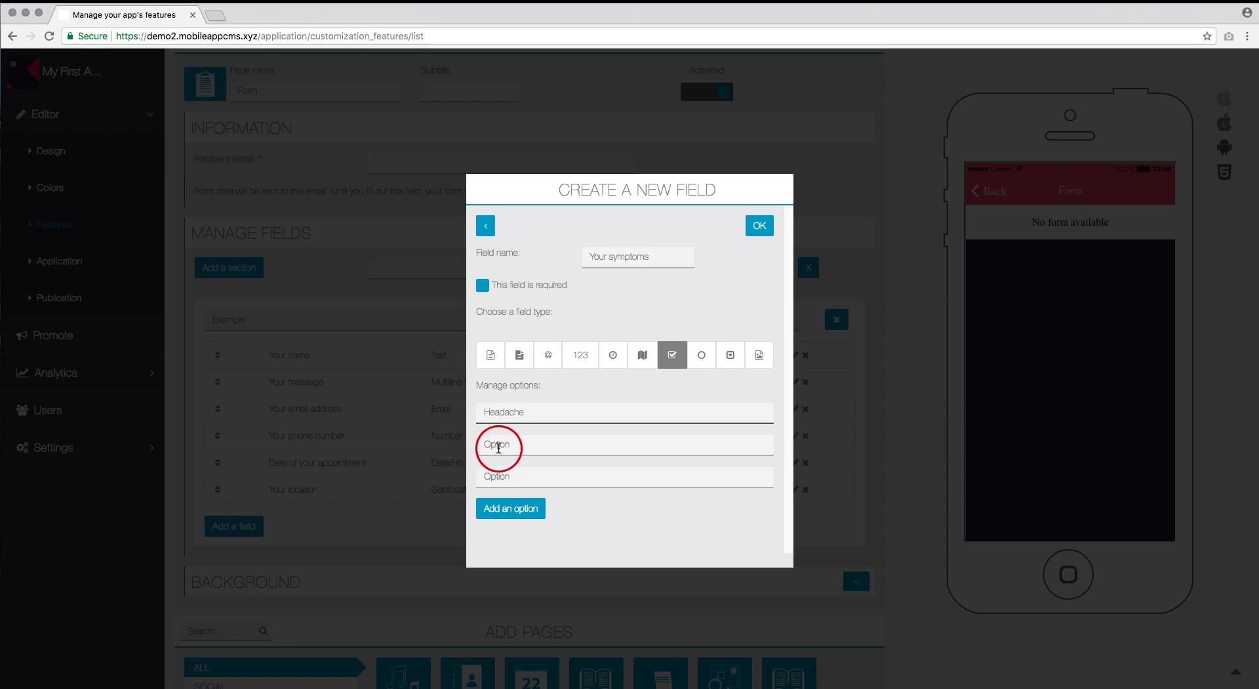
click(499, 445)
text(Back a)
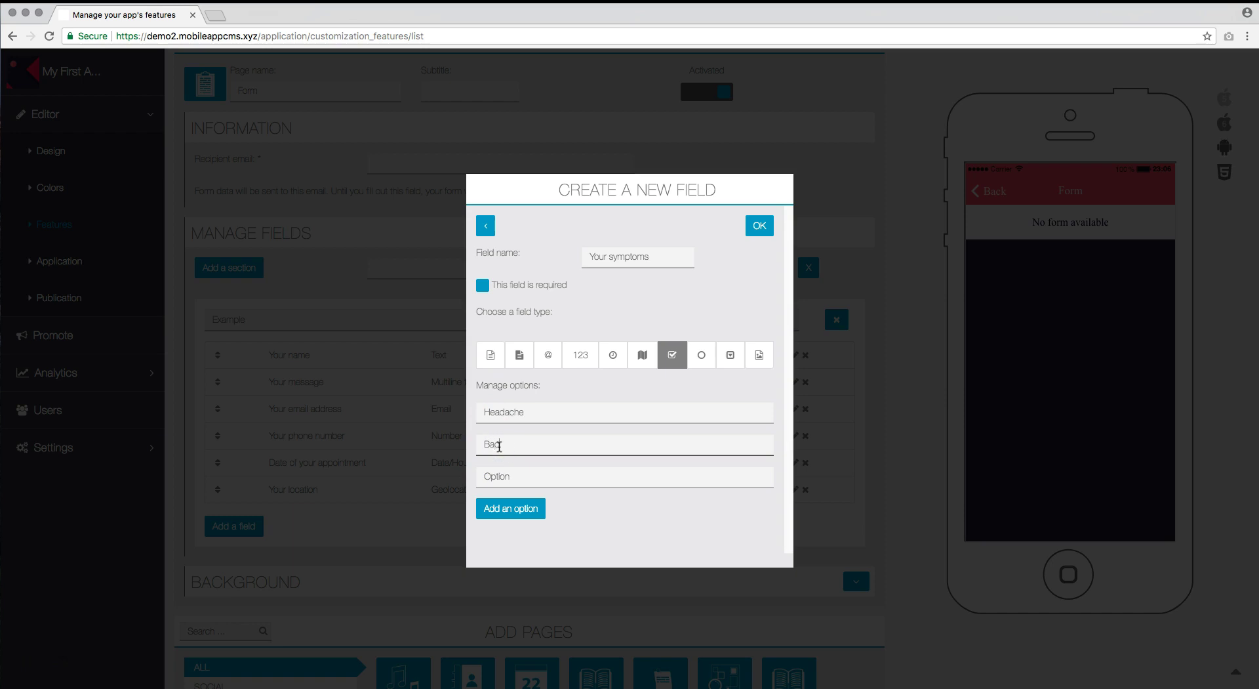
text(che)
click(508, 476)
text(S)
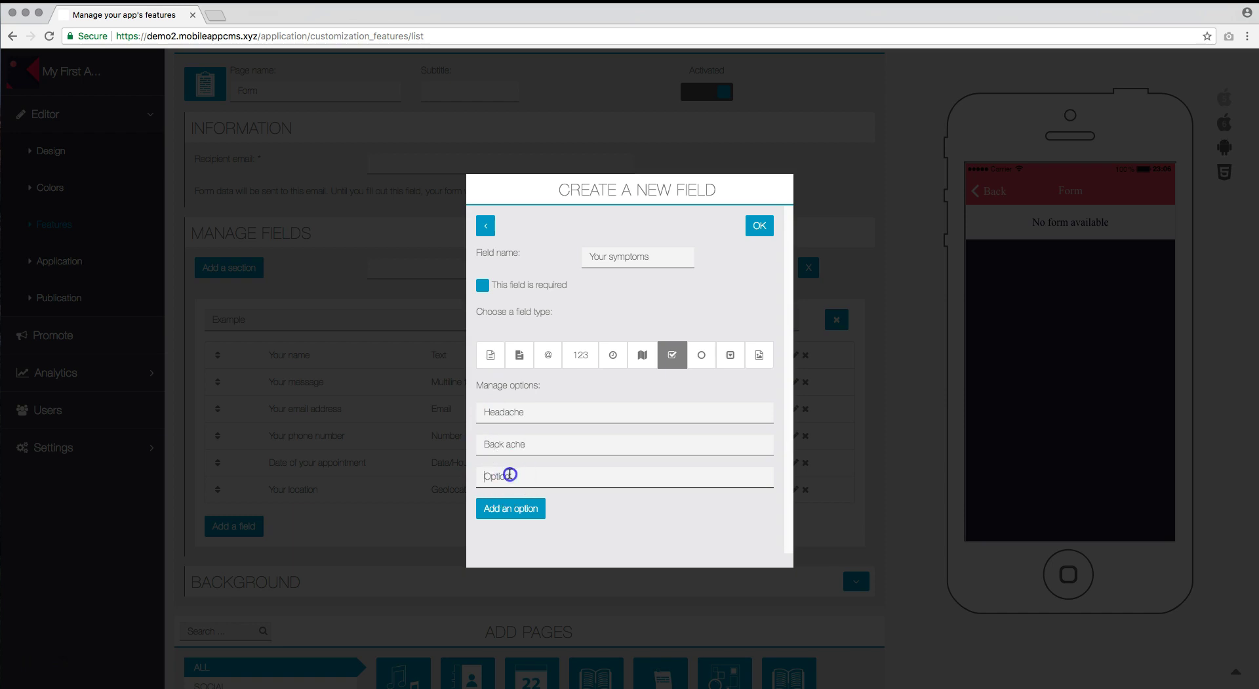
text(tomach ache)
click(511, 510)
click(512, 507)
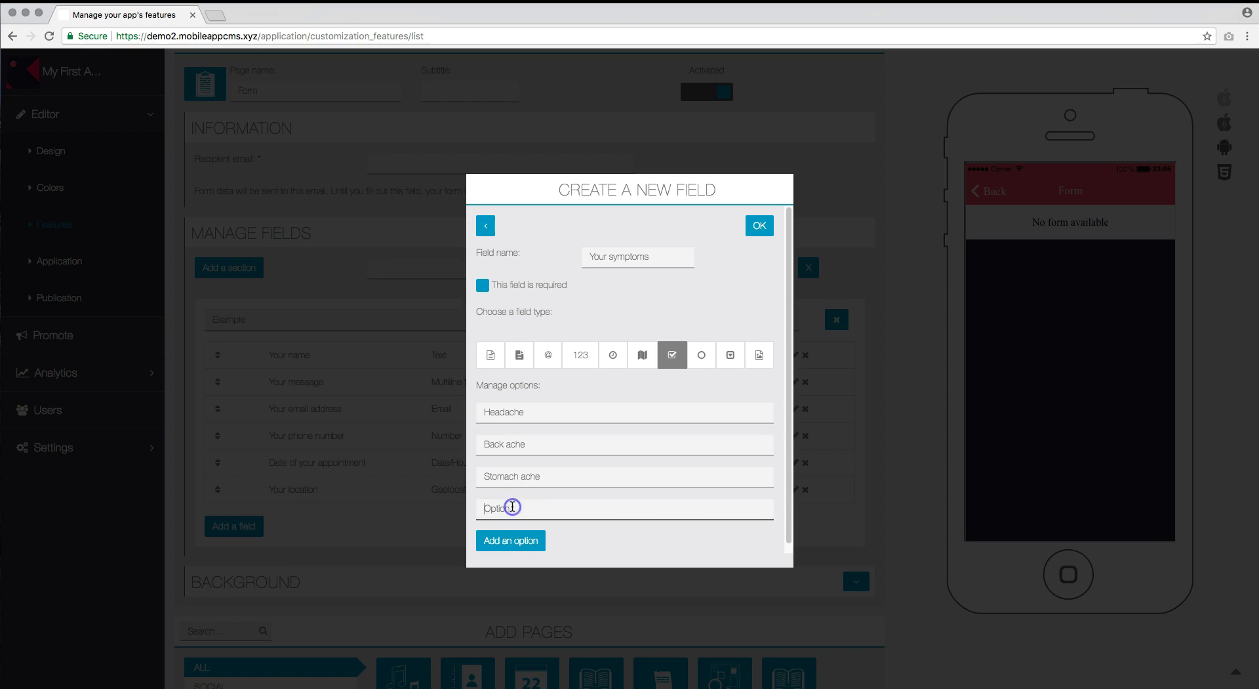
text(Vomiting)
click(761, 226)
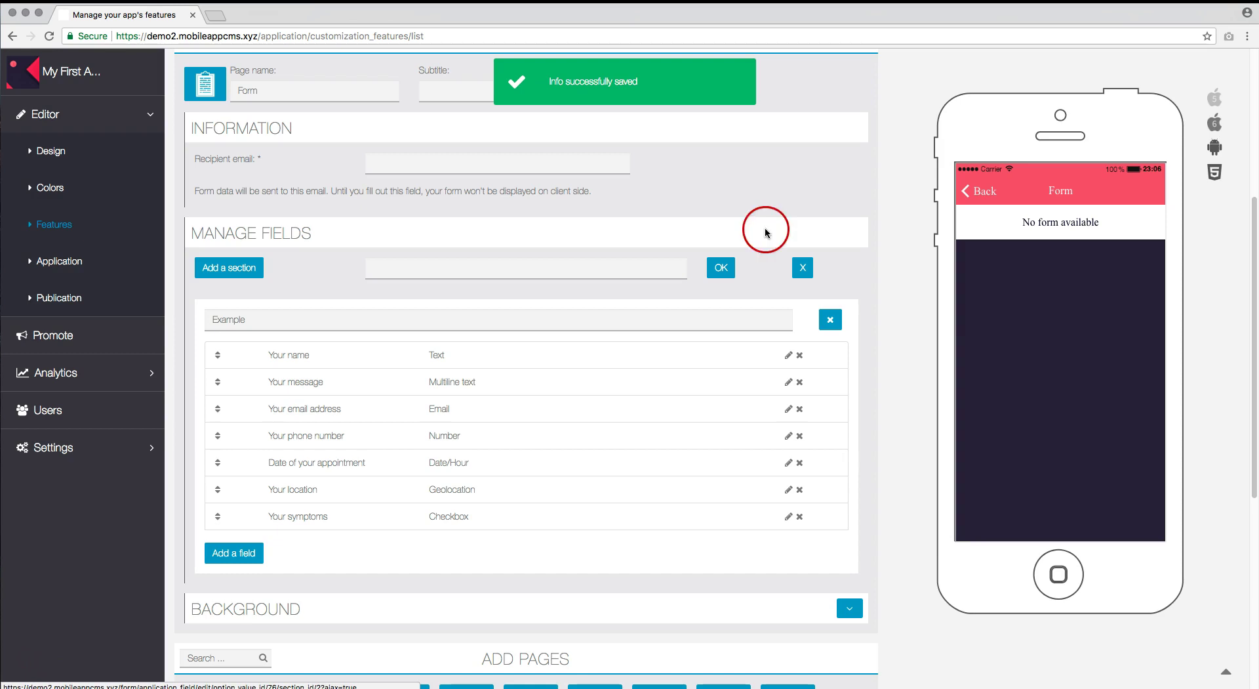
Add a Radio field 'Your age' with options Child, Adult and Old person, and save it.
click(252, 554)
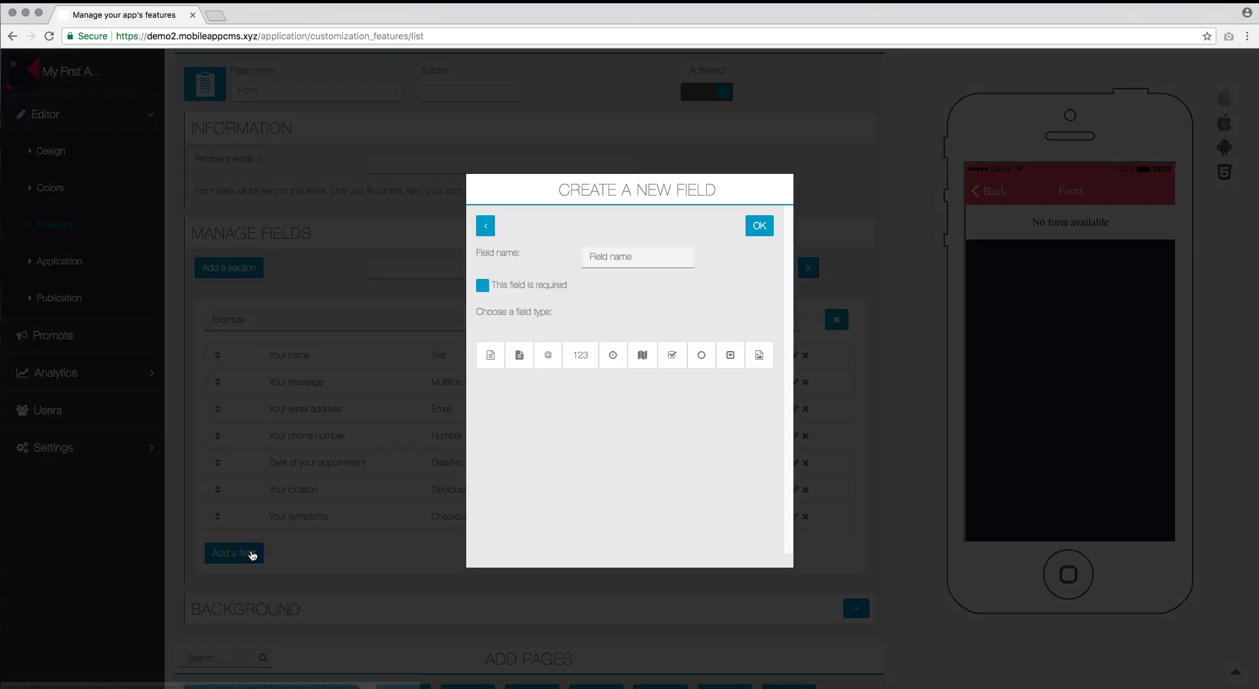
click(703, 356)
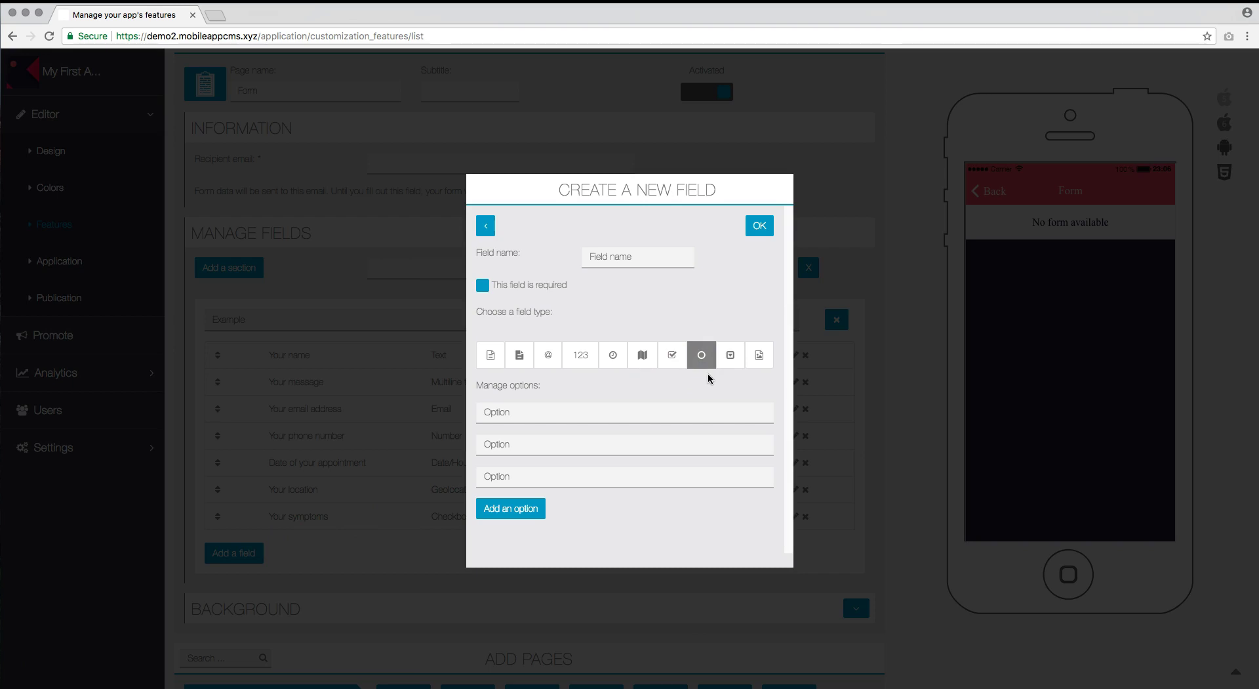
click(622, 258)
text(Your age)
click(546, 411)
text(O)
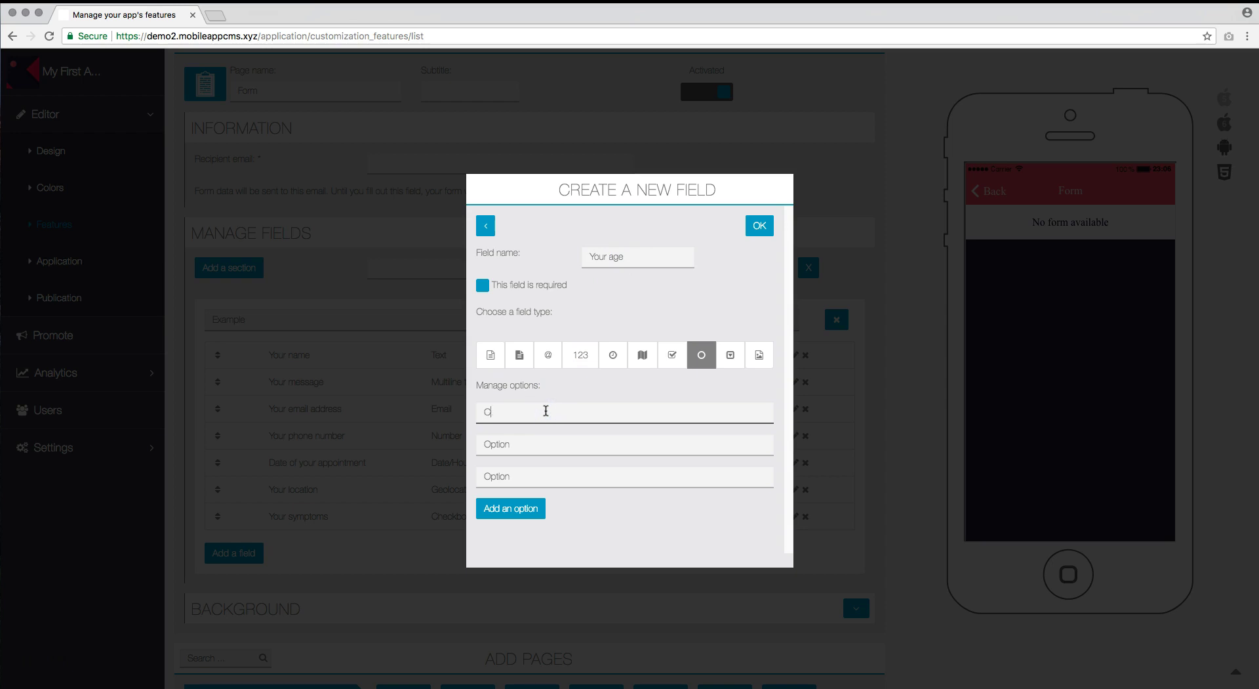
text(hild)
key(Tab)
text(A)
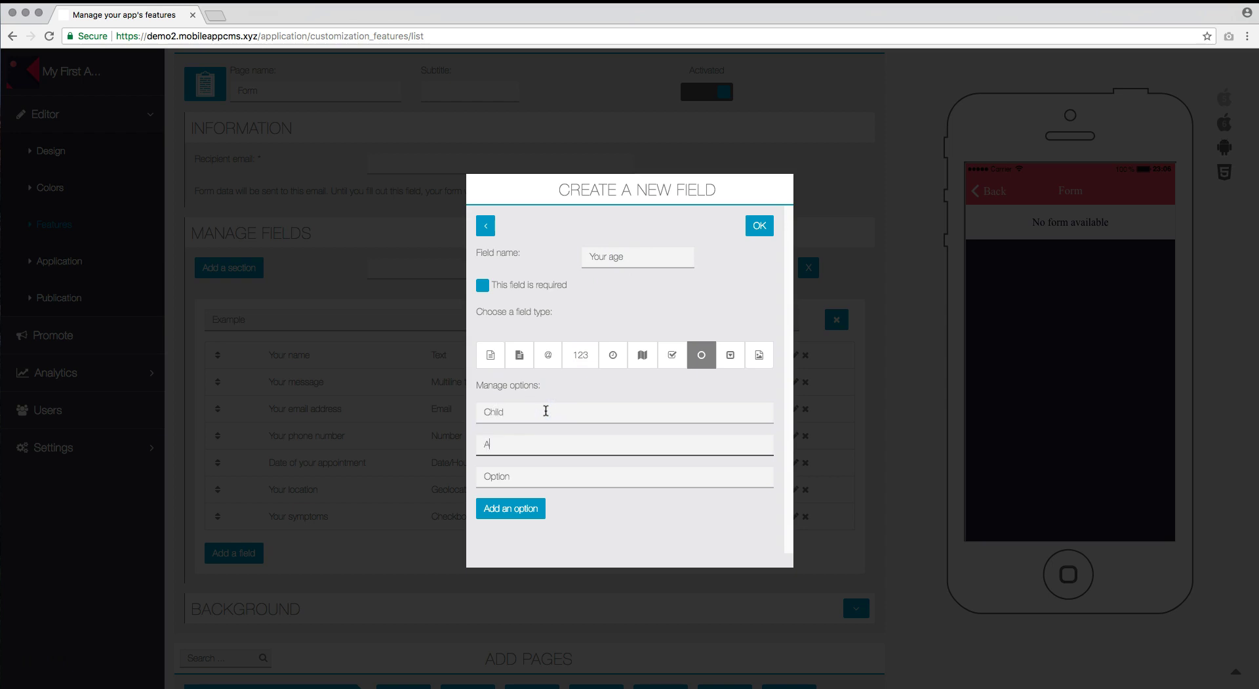
text(dultOld person)
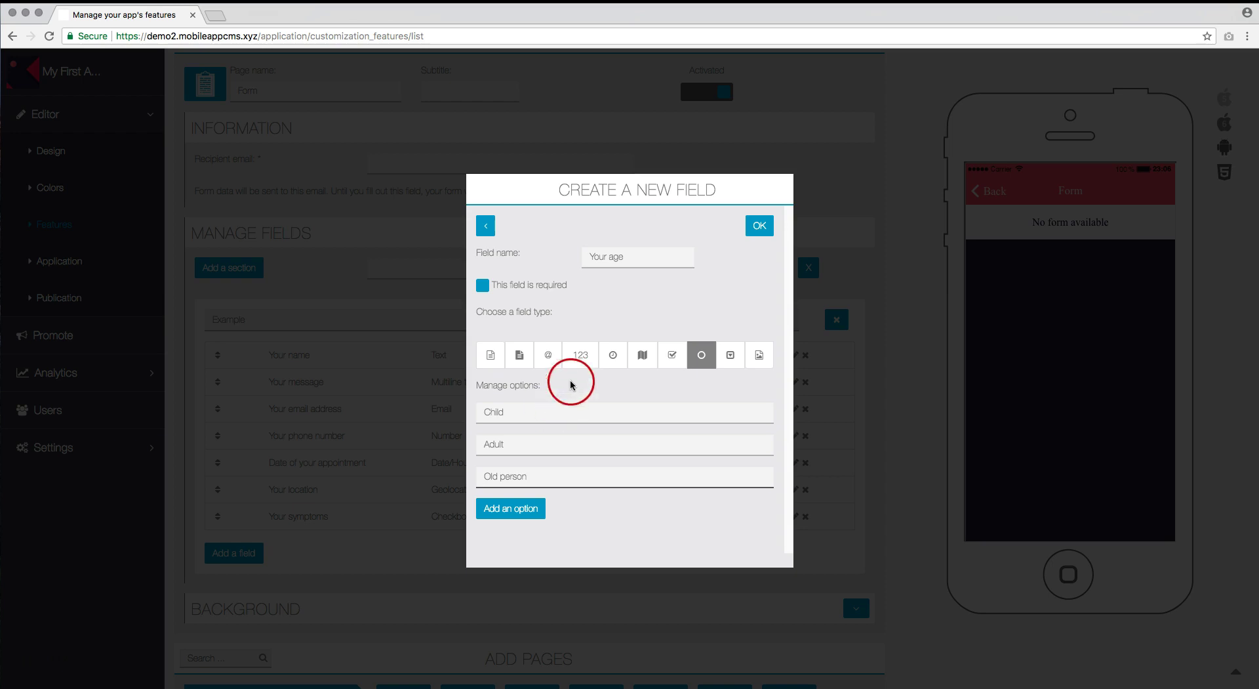
click(762, 228)
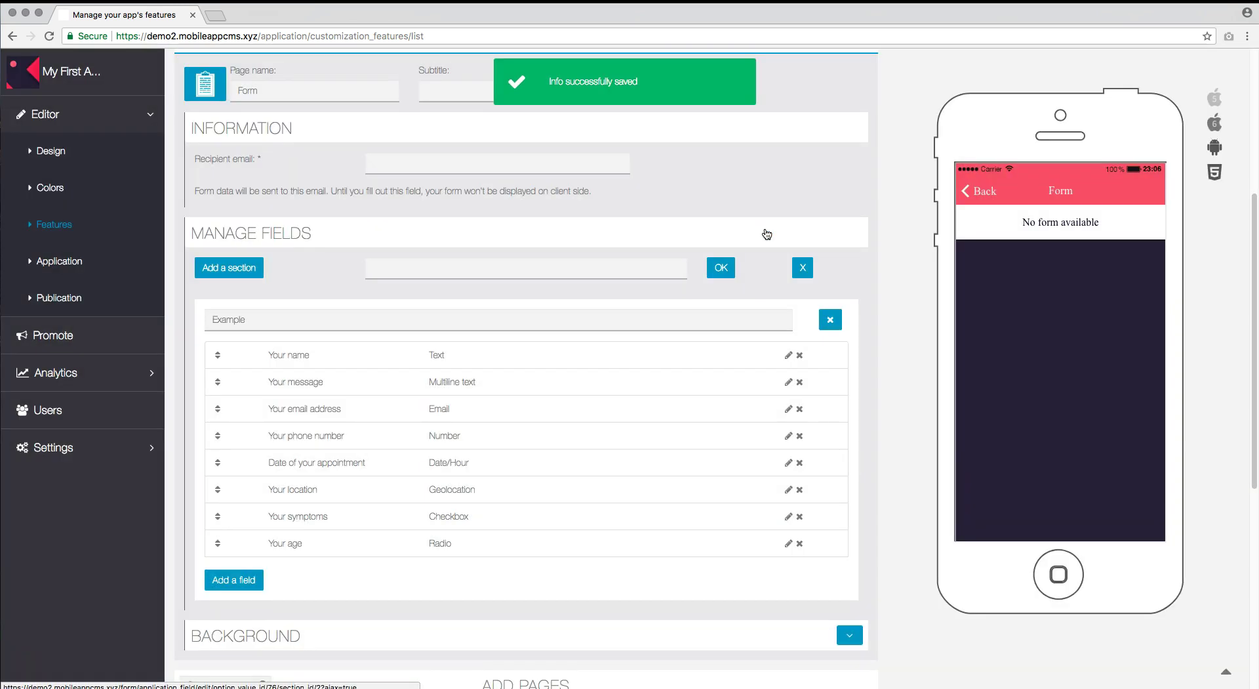
Add a Drop down field 'Your doctor' with options Dr. House, Dr. Dre and Dr. Pepper, and save it.
click(252, 582)
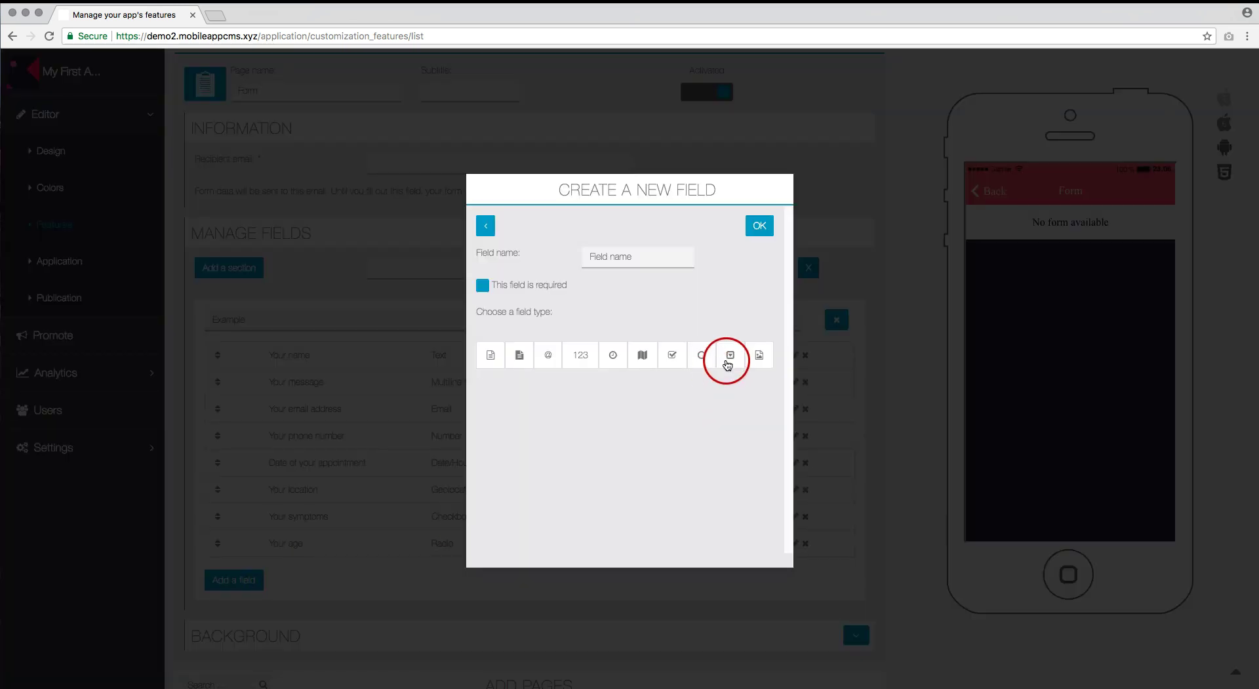
click(728, 360)
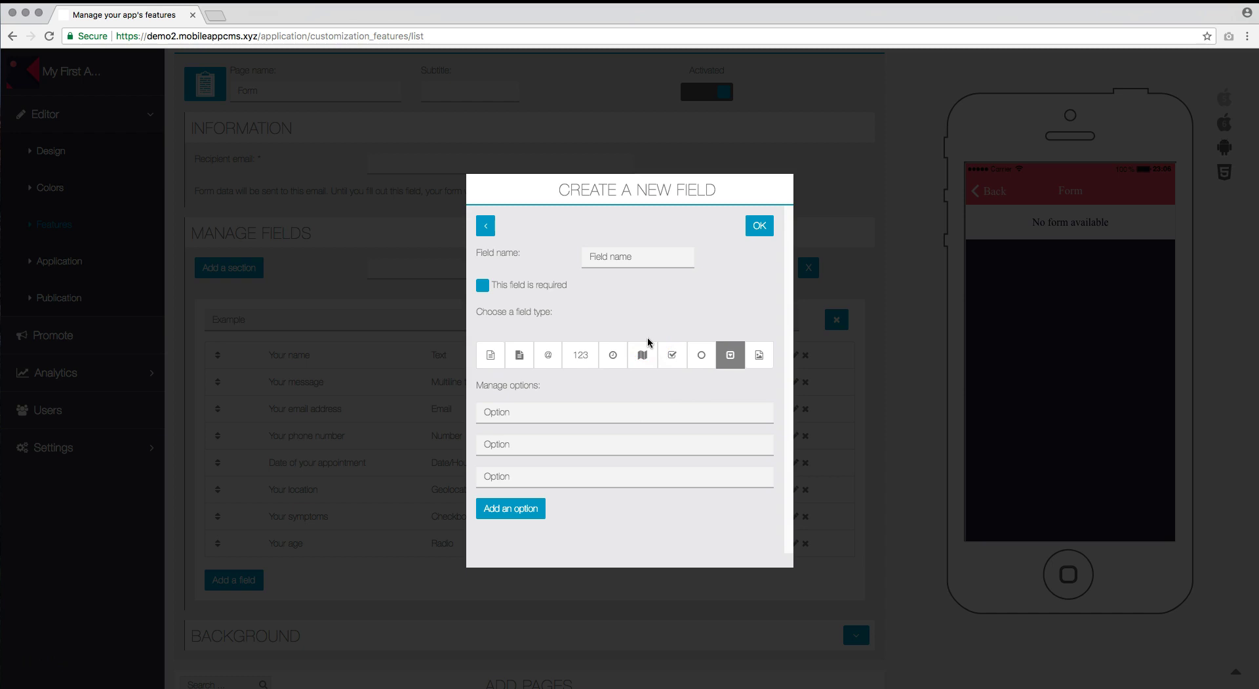
click(621, 262)
text(Your doctor)
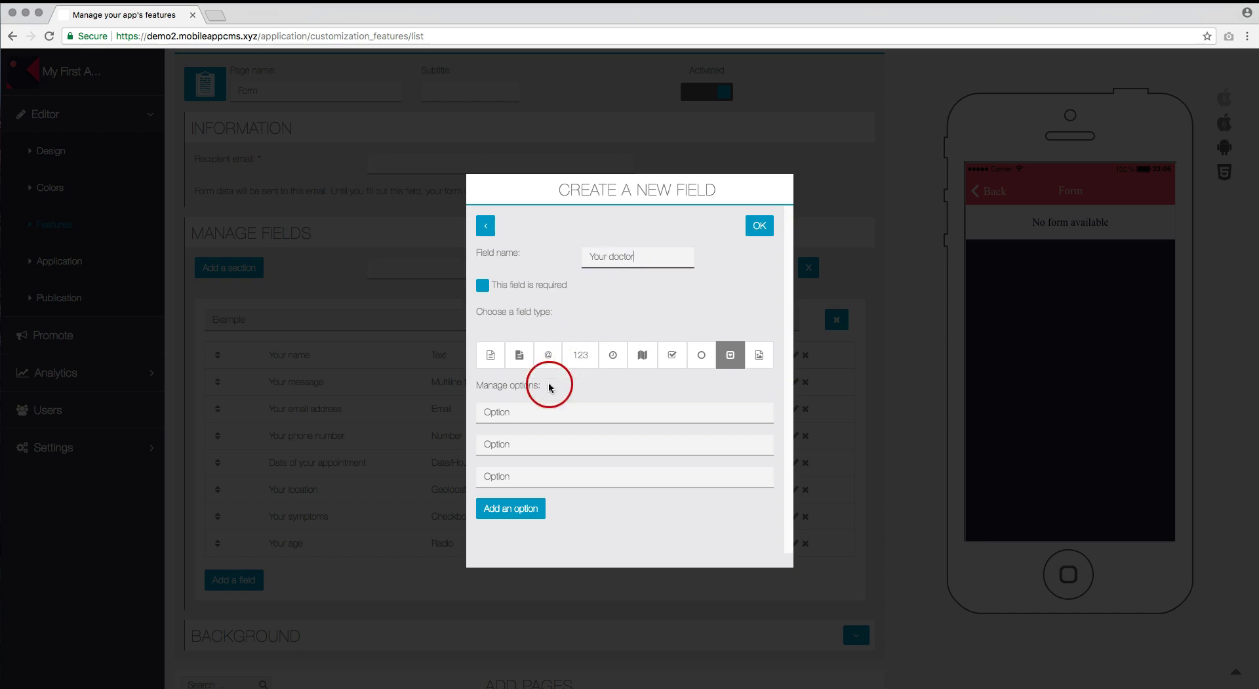
click(534, 414)
text(D)
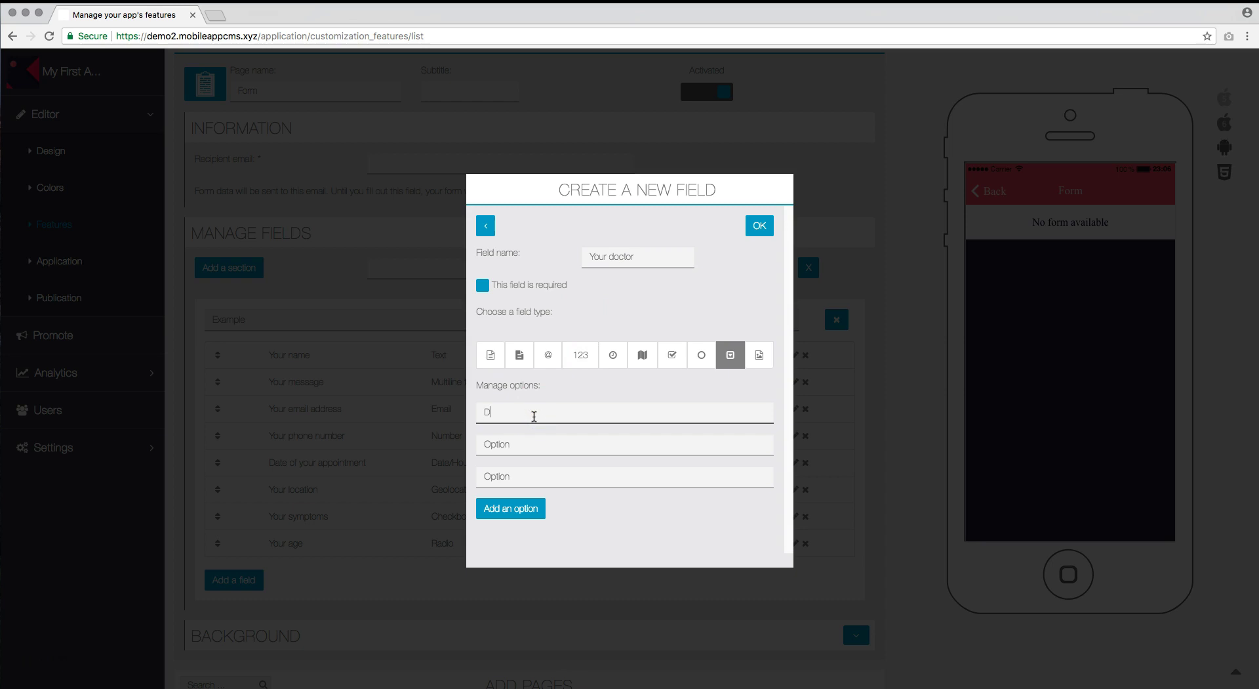
text(r. House)
key(Tab)
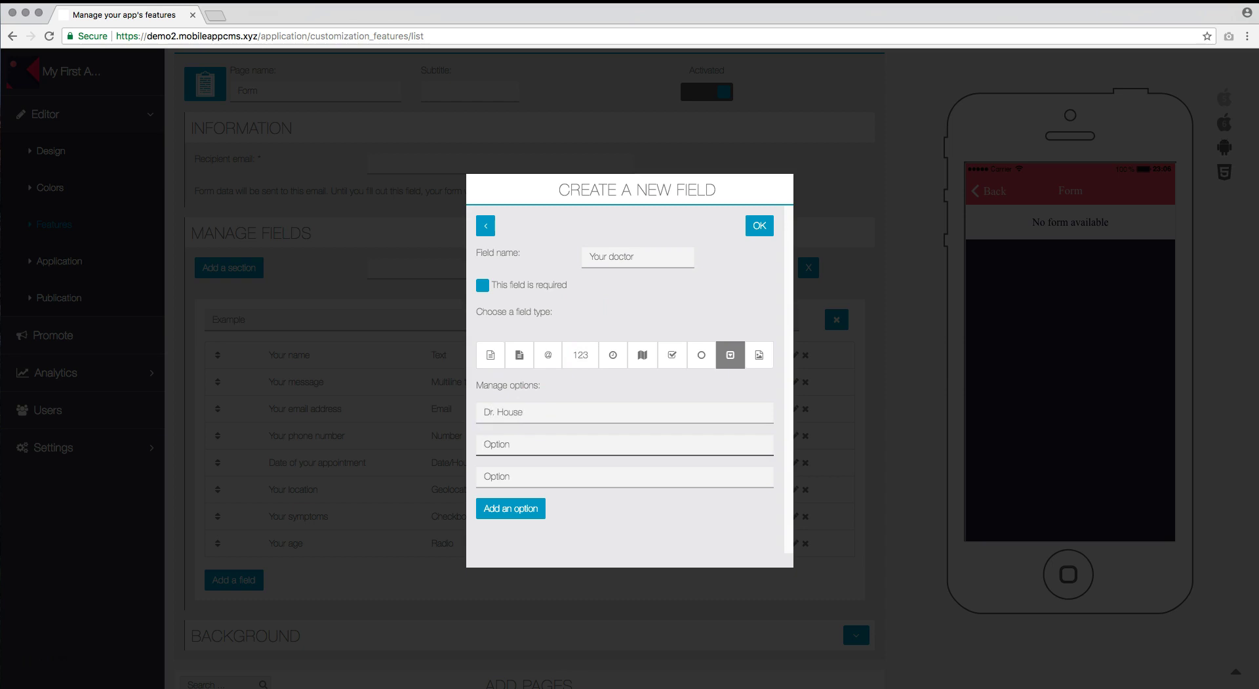
text(Dr. Dre)
key(Tab)
text(Dr. Pepper)
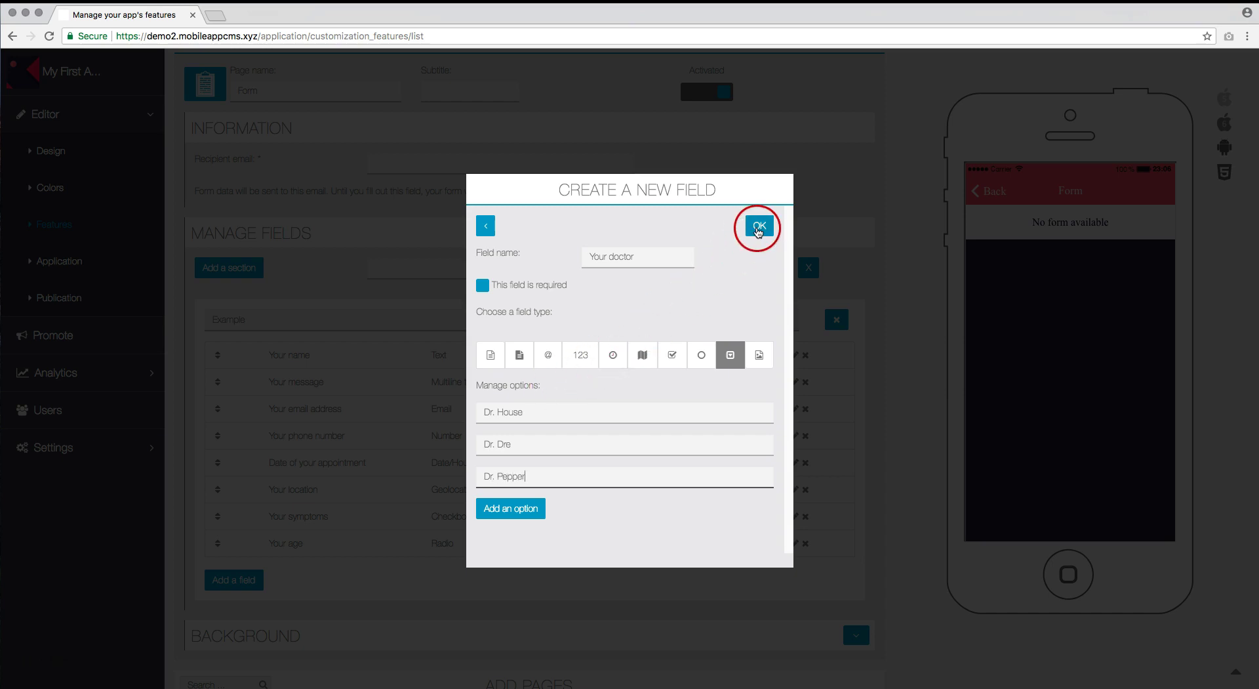
click(759, 227)
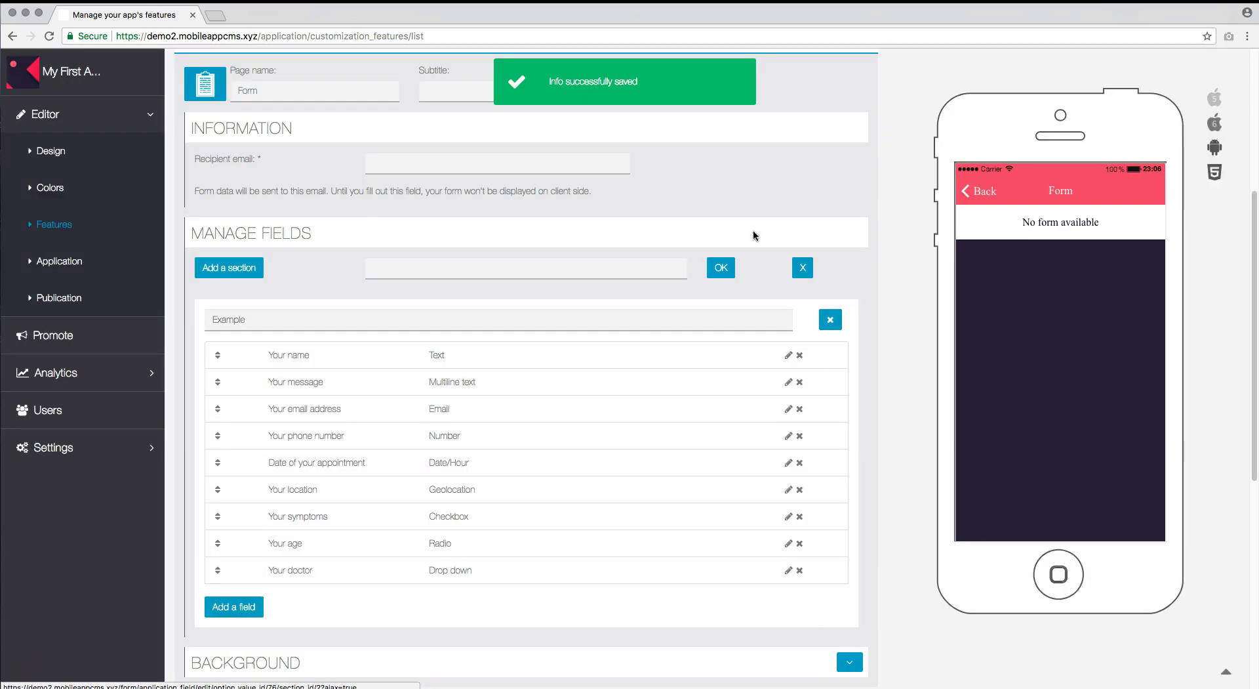
Add an Image field named 'Picture of your face' below 'Your doctor' and save it.
click(254, 604)
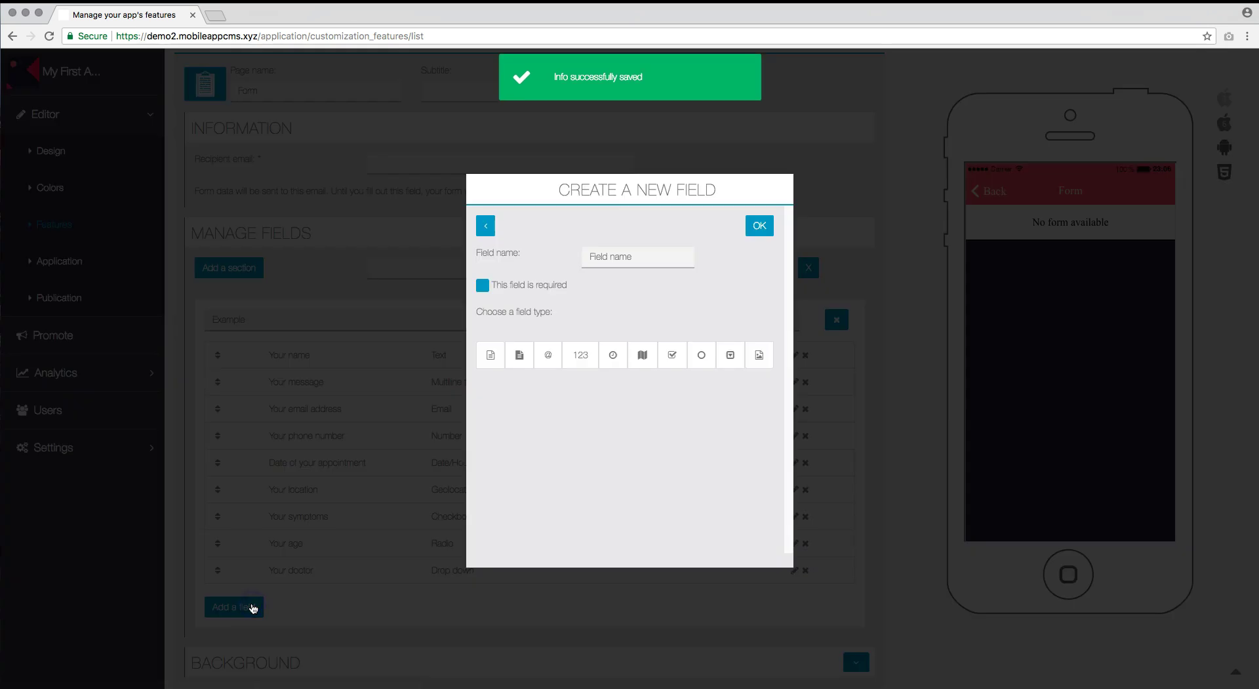
click(760, 355)
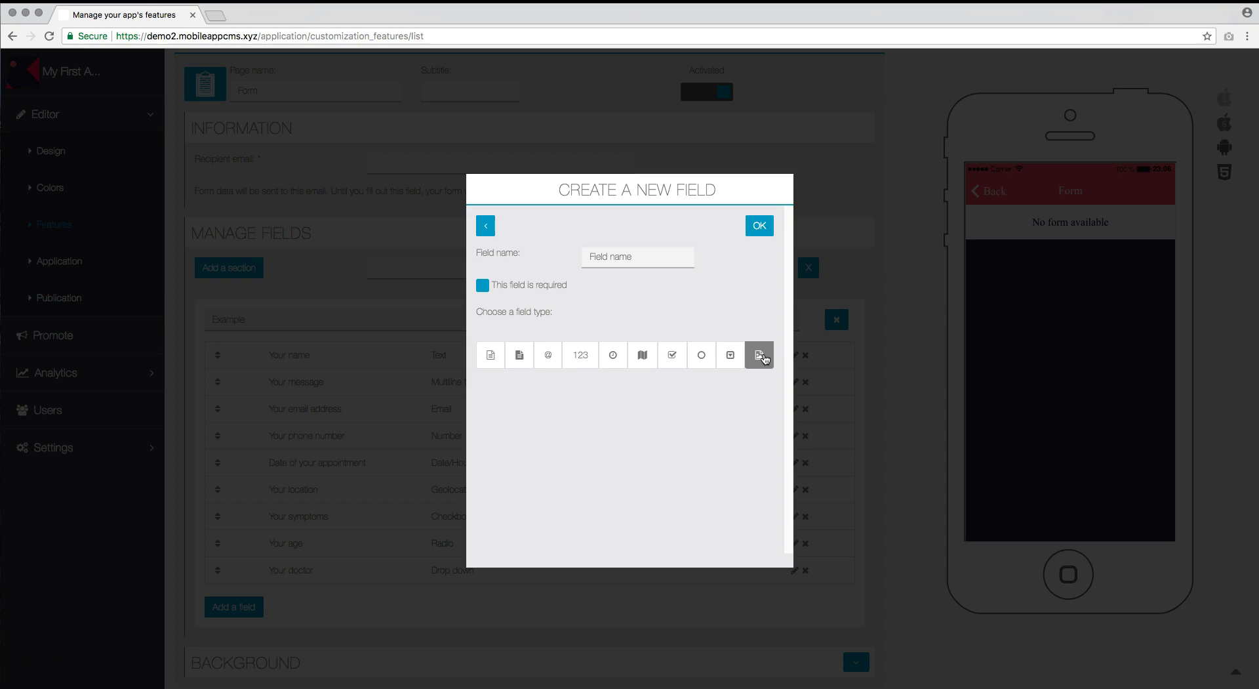
click(634, 256)
text(Picture of your face)
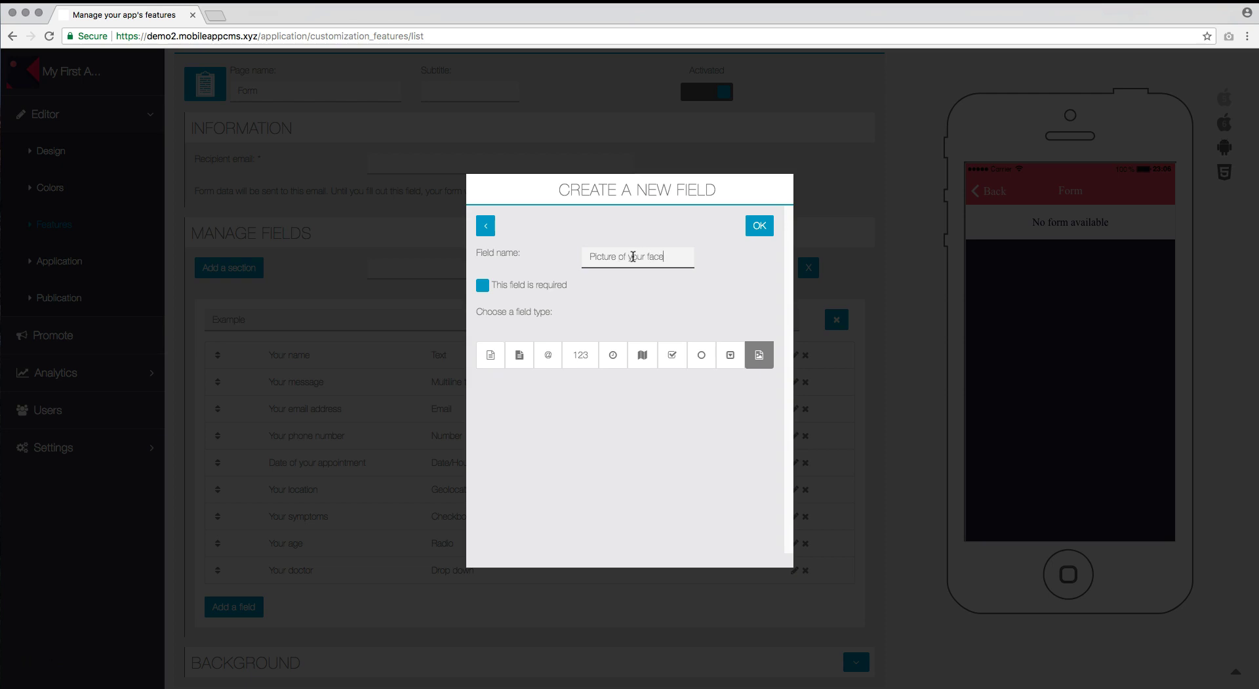
click(761, 227)
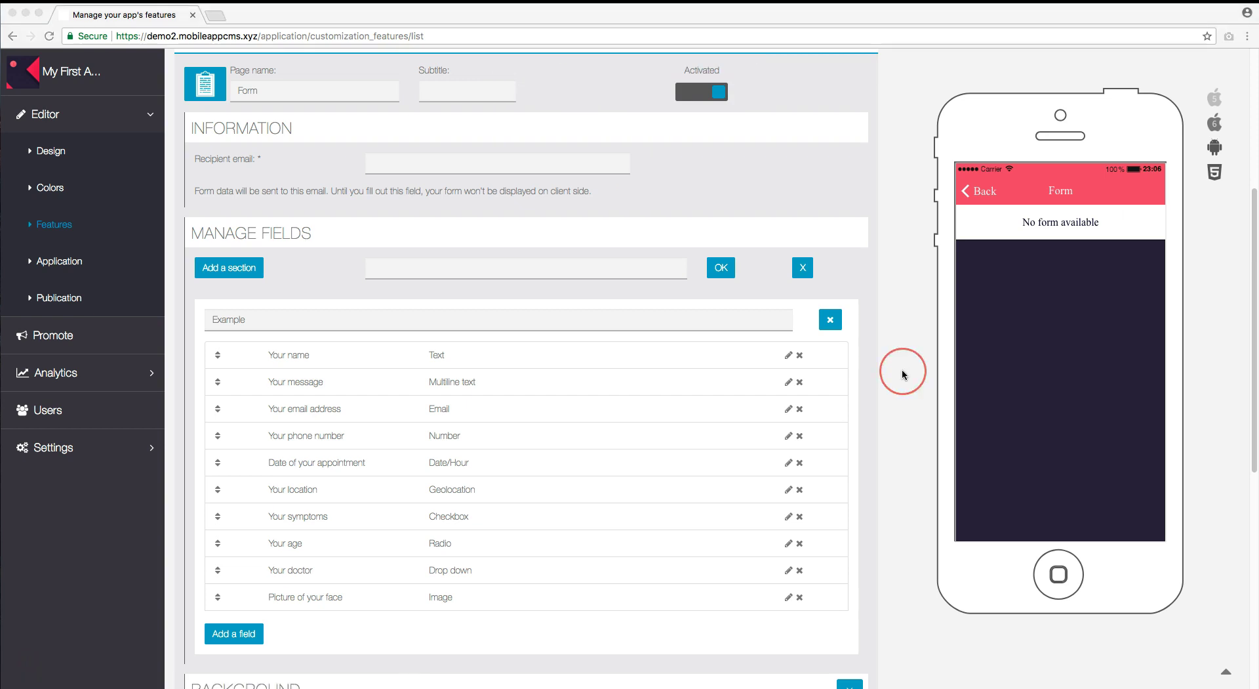
Edit the 'Your email address' field, tick 'This field is required', and save.
click(788, 409)
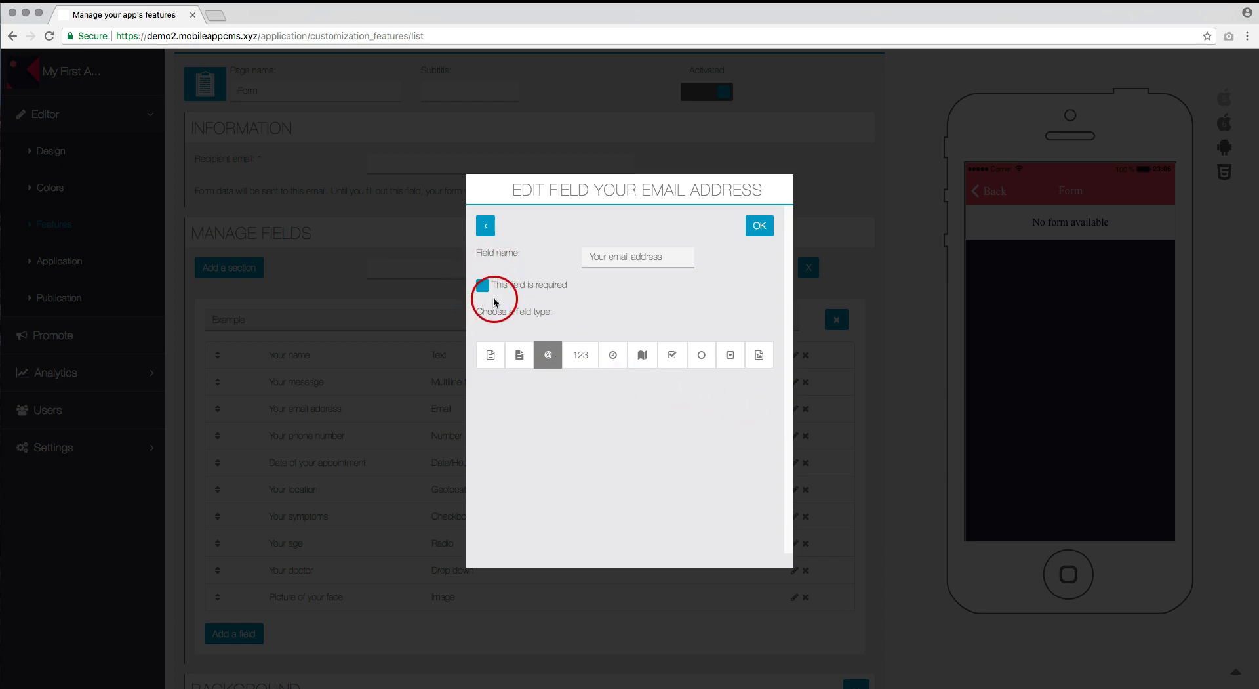
click(484, 288)
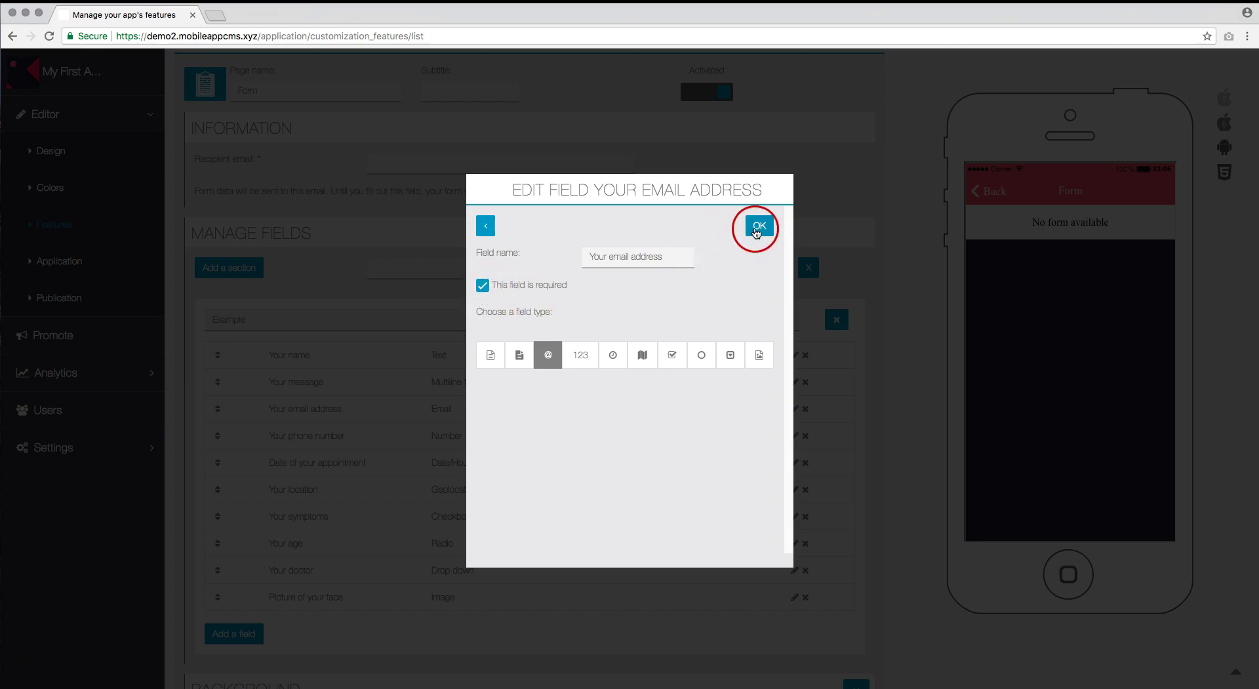
click(757, 229)
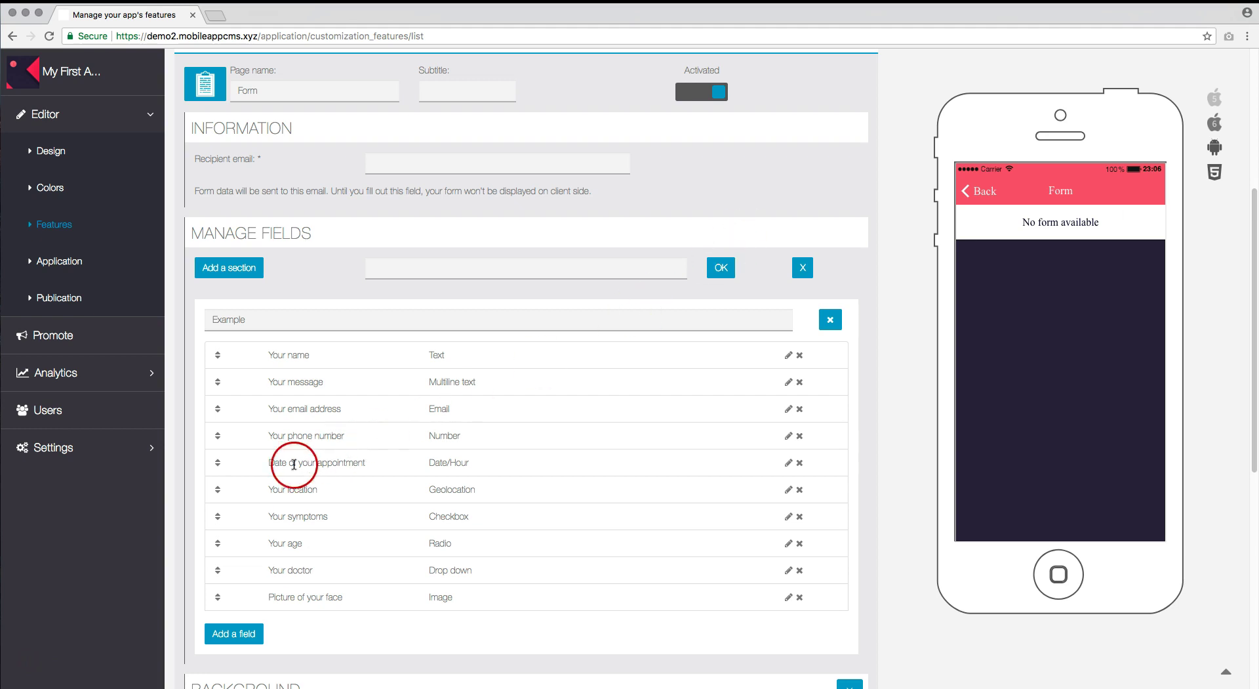
Drag 'Picture of your face' up between 'Your symptoms' and 'Your age'.
drag(217, 598, 209, 525)
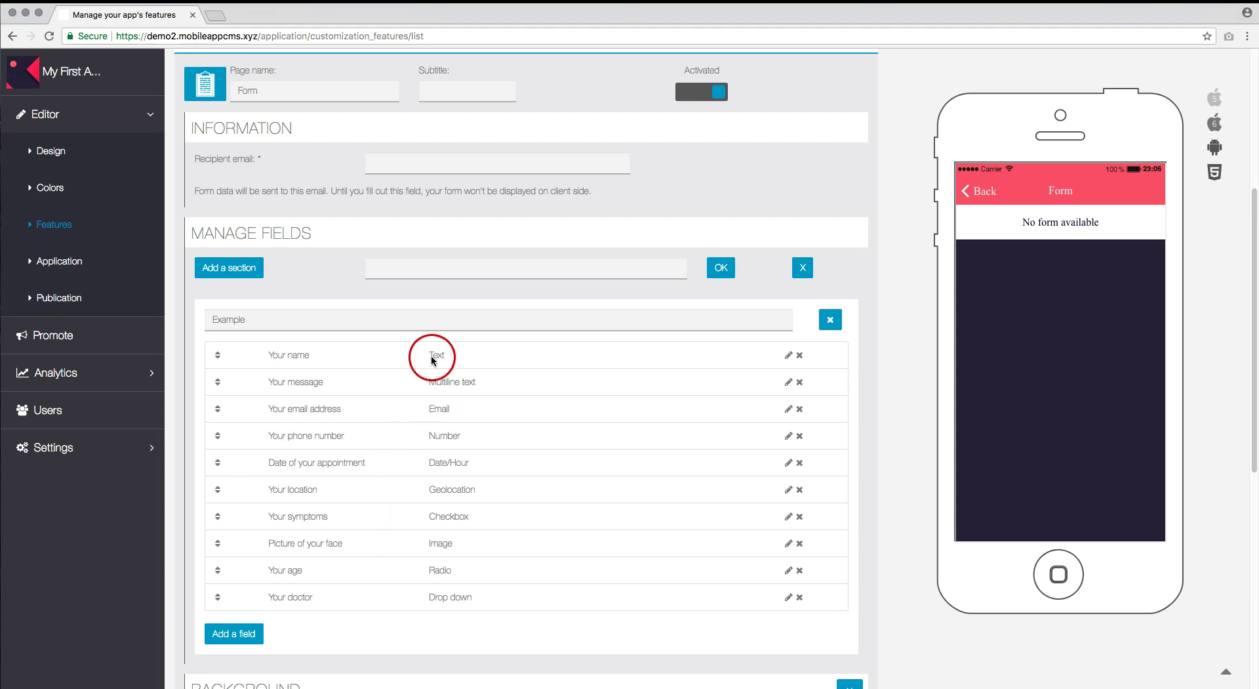
Enter the manager's e-mail as the recipient and reload the Form page so its fields appear.
click(404, 158)
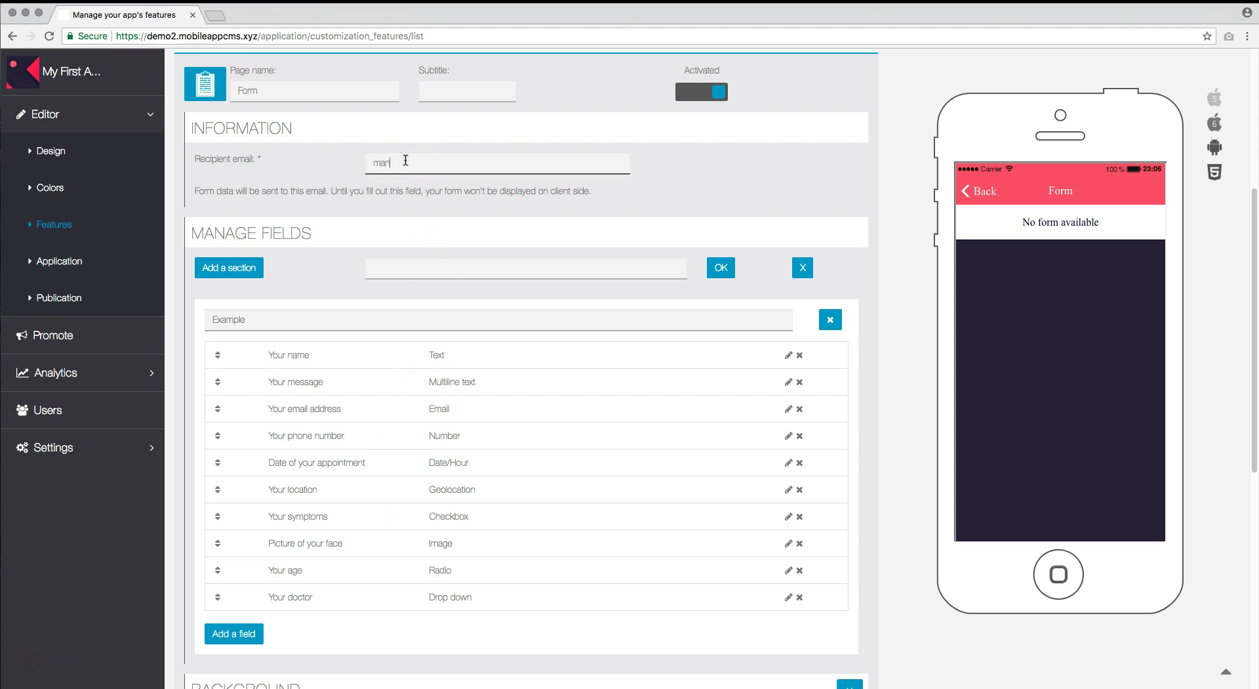
click(684, 177)
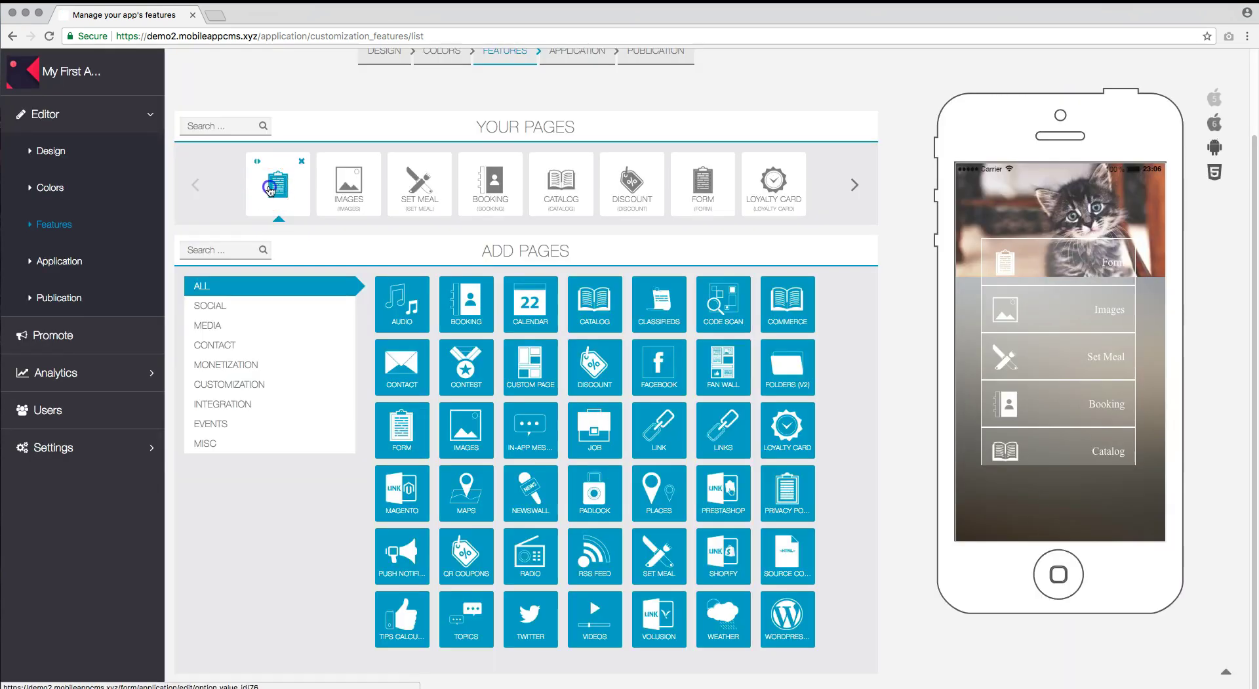
click(269, 190)
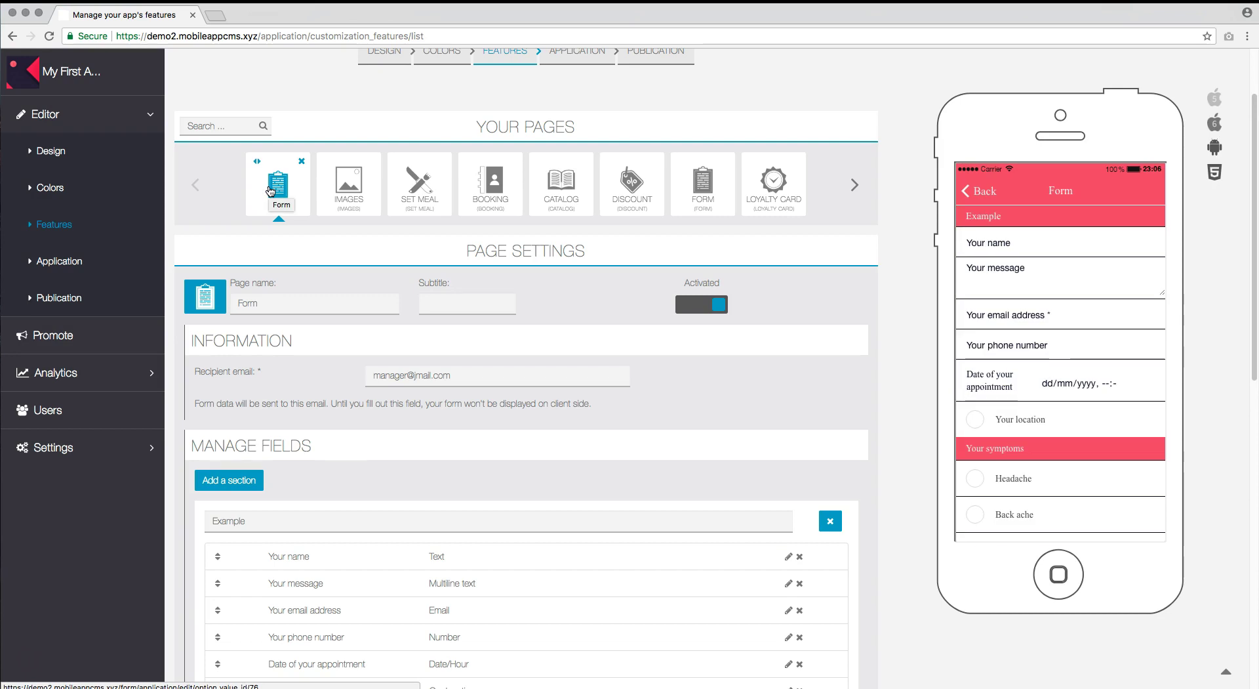
Fill the preview form with a test name, 'I need to see a doctor', an e-mail and phone number.
click(925, 292)
click(1033, 244)
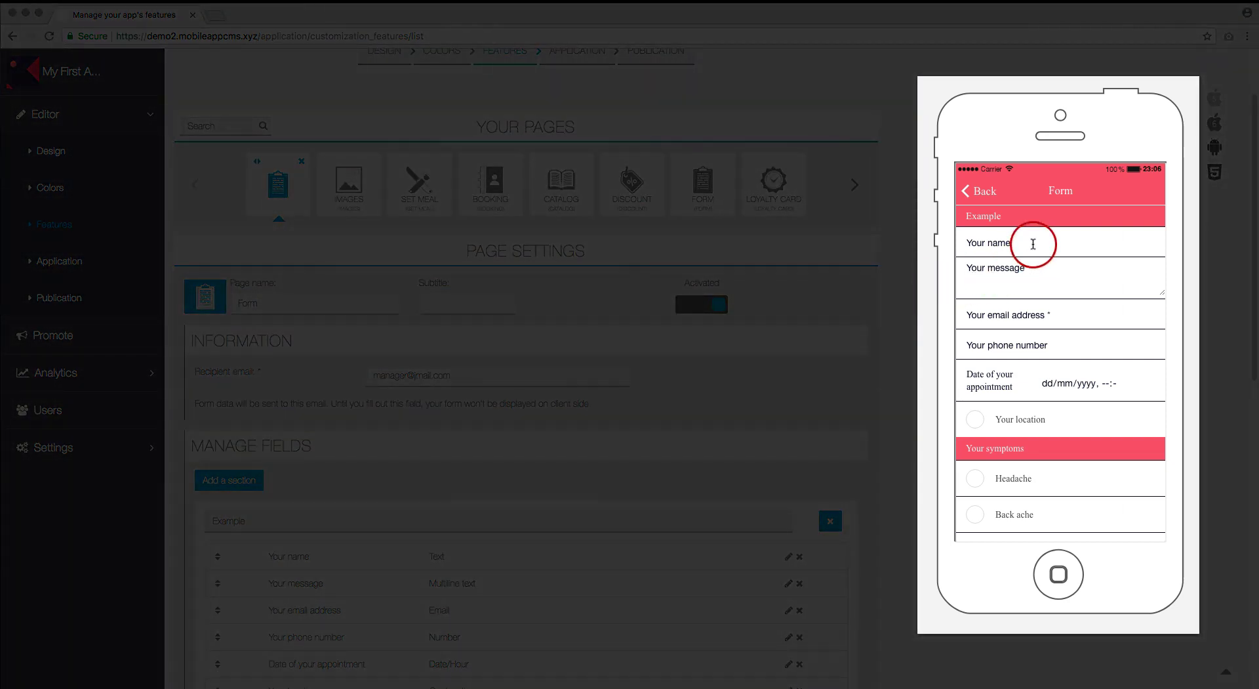
text(John Doe)
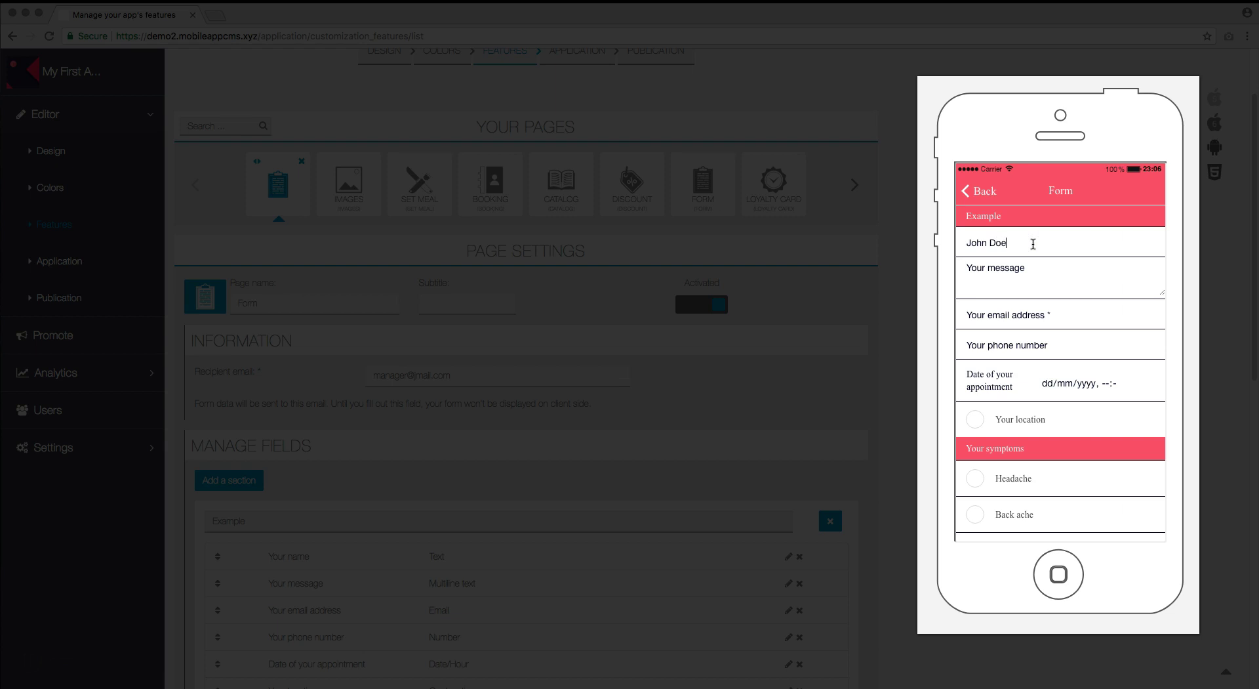
key(Tab)
text(I need)
text( to see a)
text( doctor)
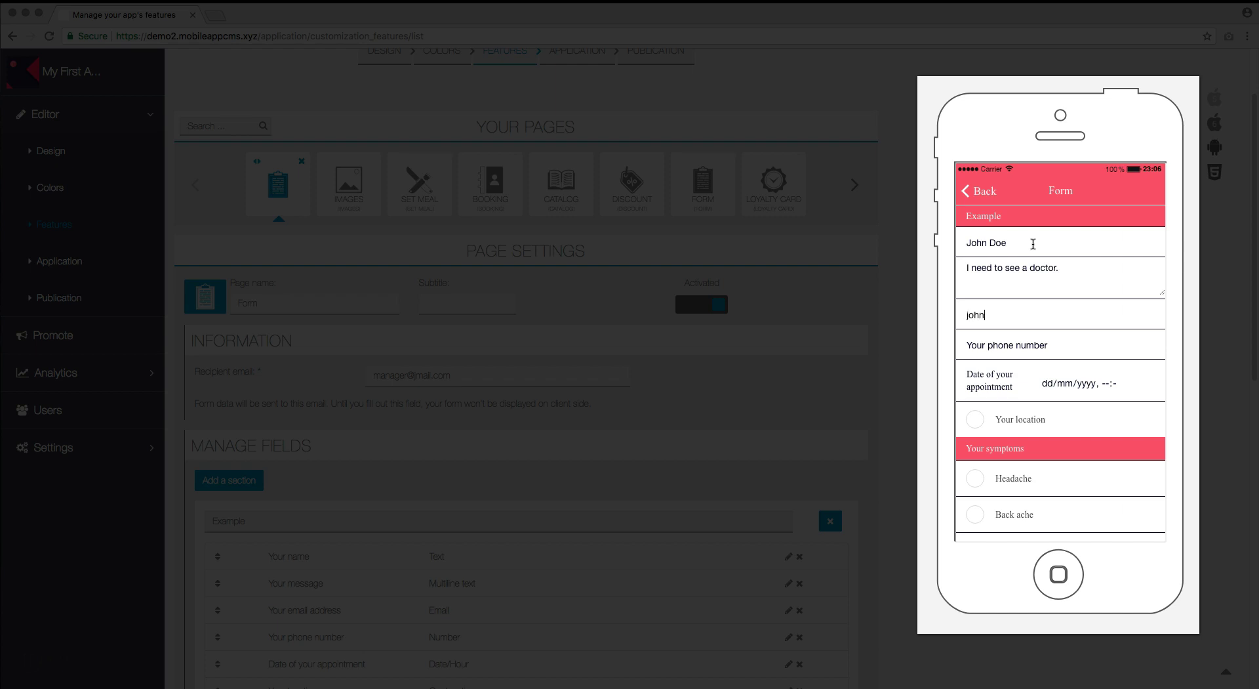
click(1037, 341)
text(555890213)
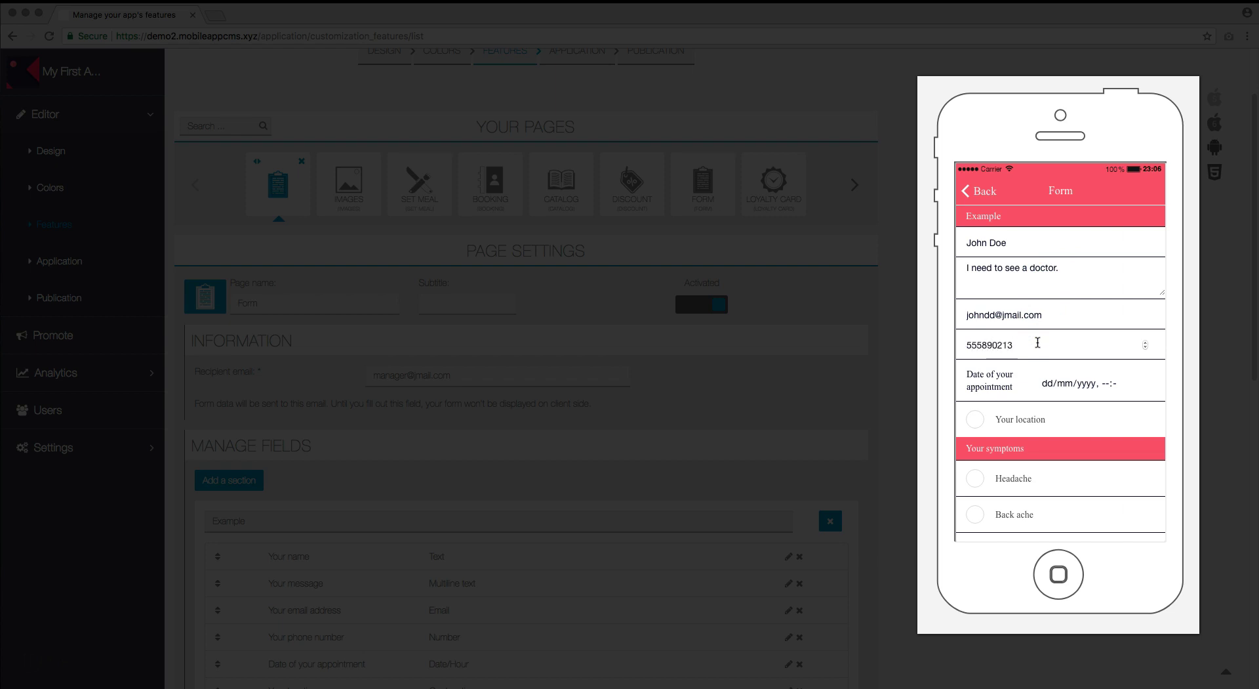
Set the appointment date to June 6, 2018 and enter an appointment time.
click(1144, 383)
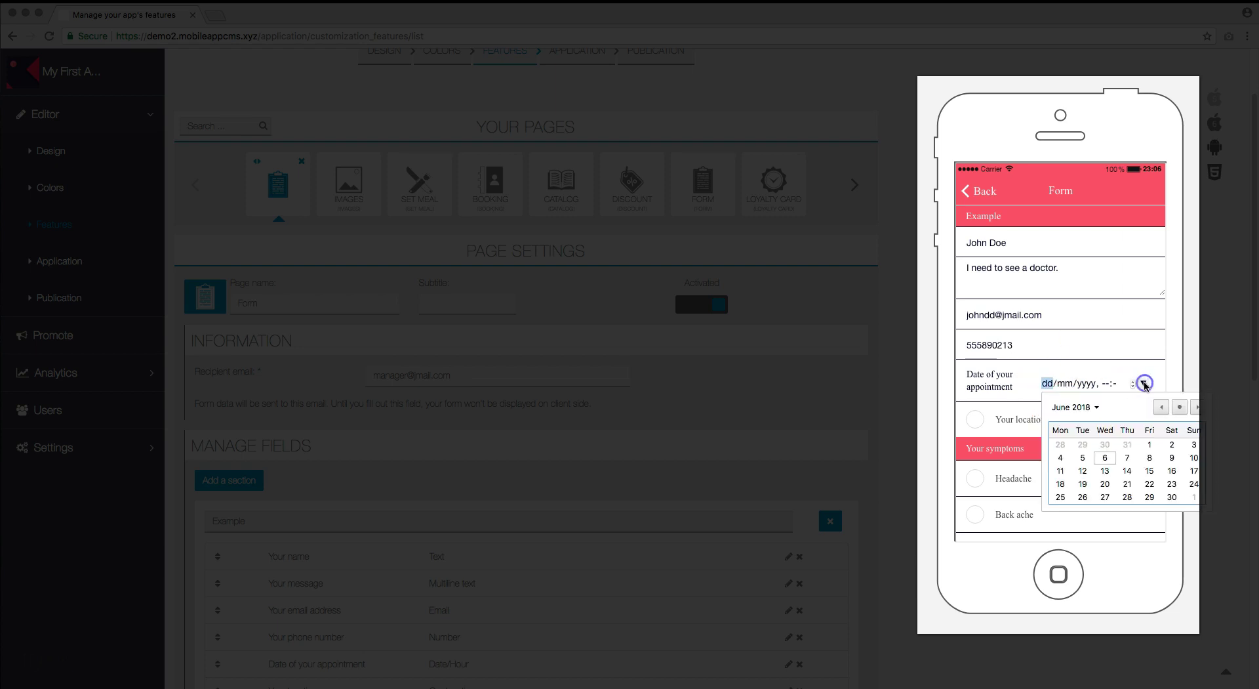
click(1105, 457)
click(1102, 384)
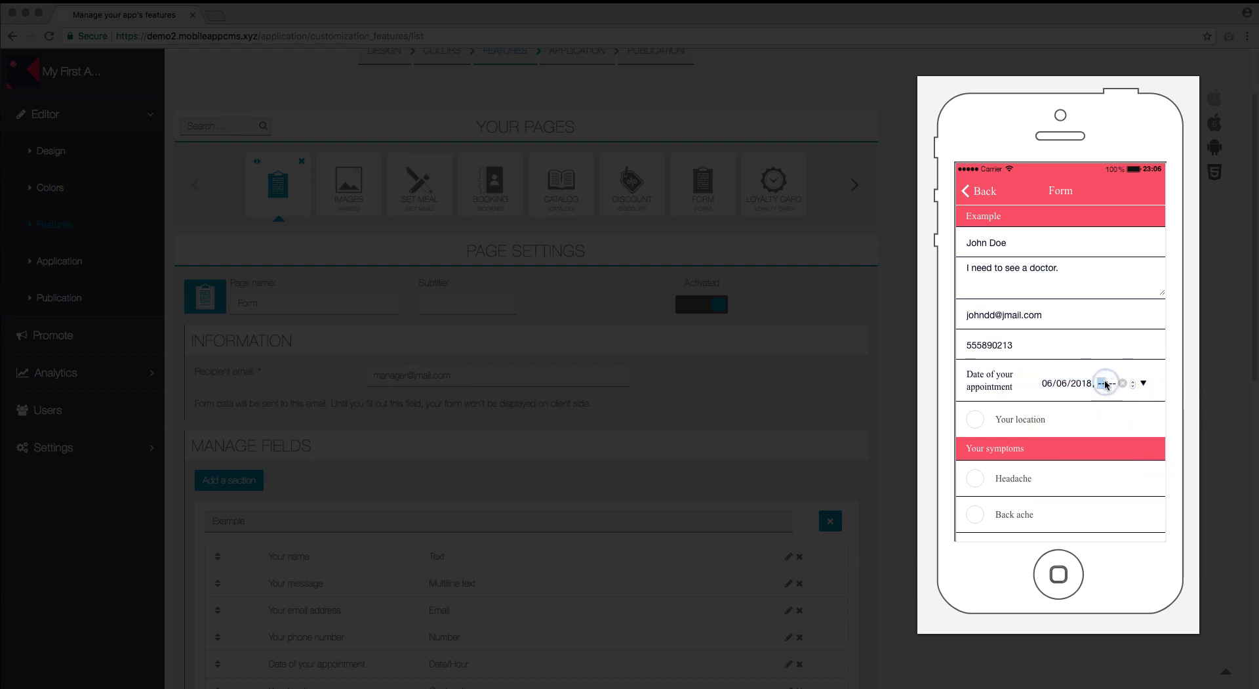
text(09:)
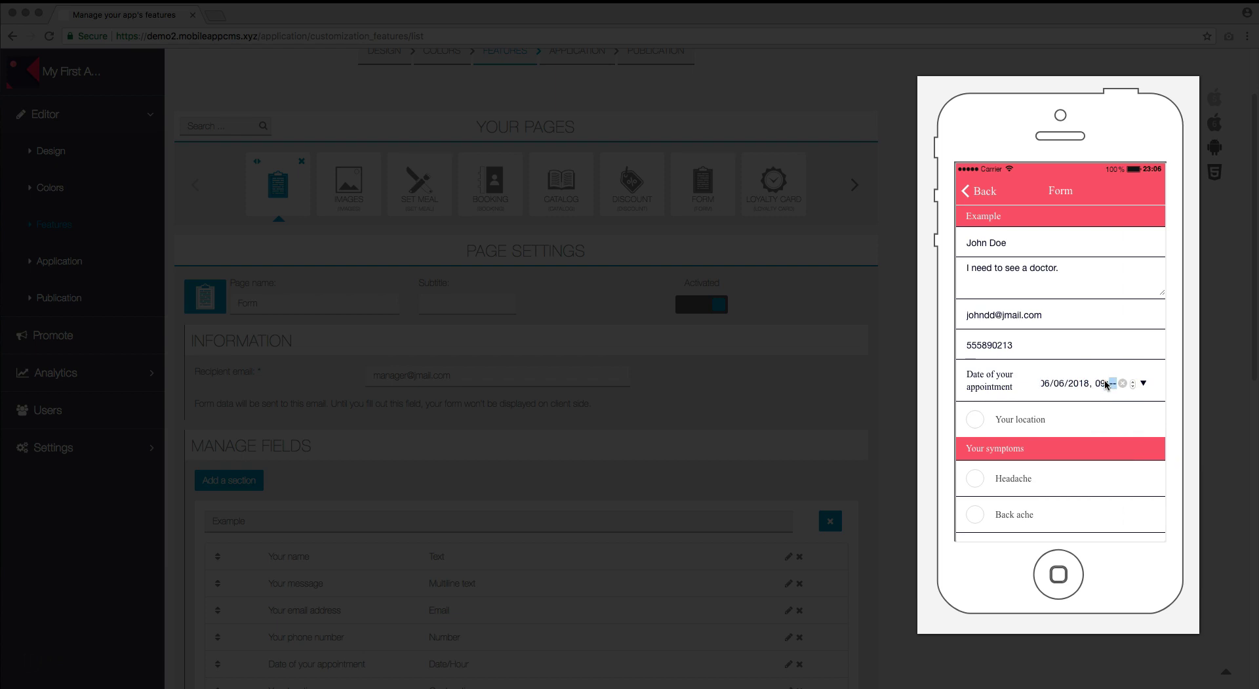
text(0)
Tick location, Headache and Stomach ache, choose Adult and Dr. Dre, and send the form.
click(975, 418)
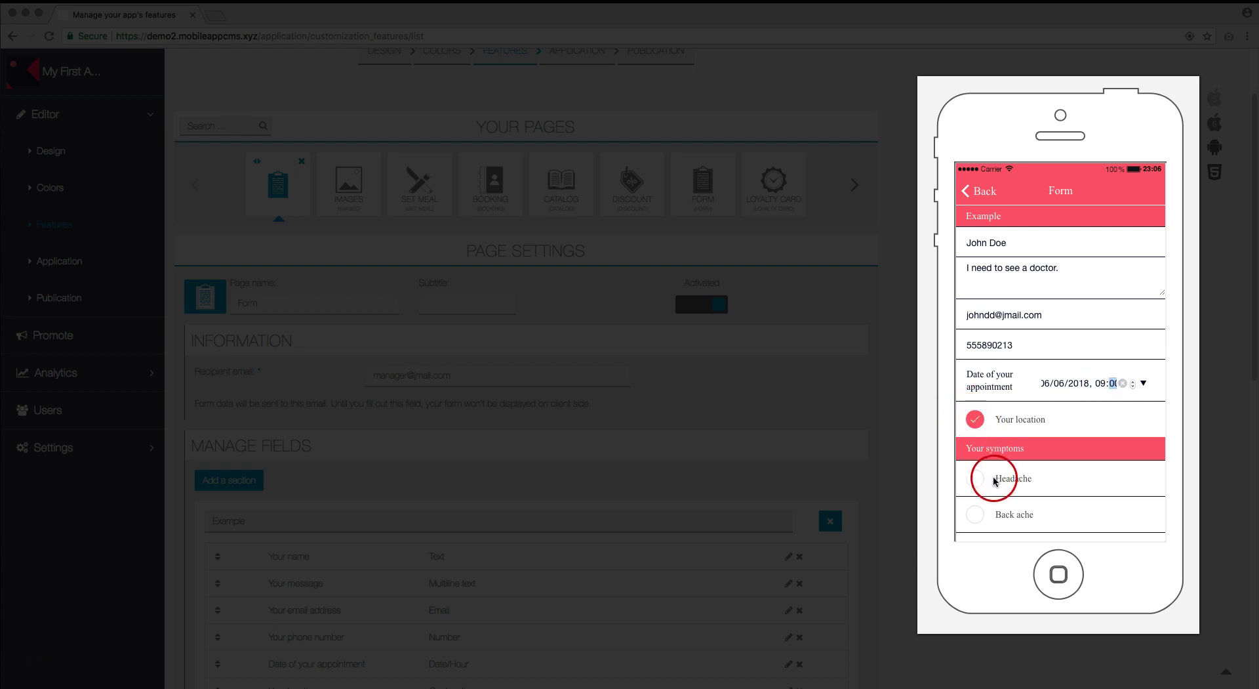
scroll(993, 481, down, 2)
click(970, 424)
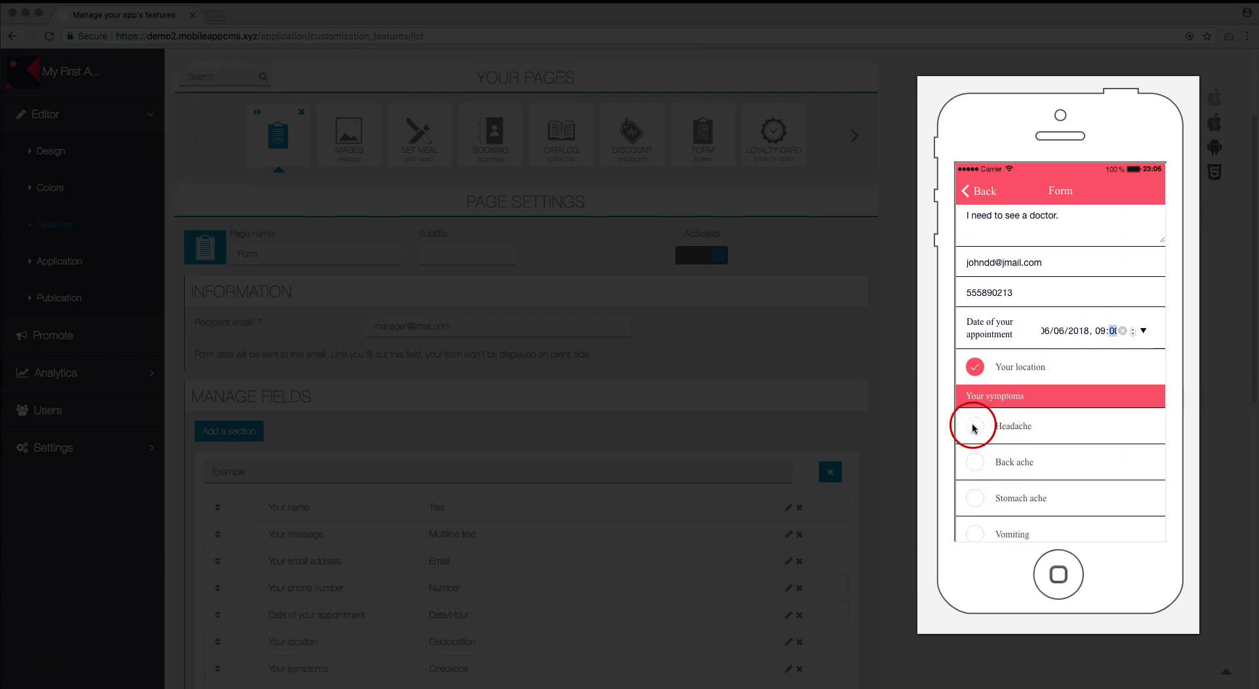
click(977, 497)
scroll(1013, 496, down, 1)
scroll(1013, 496, down, 5)
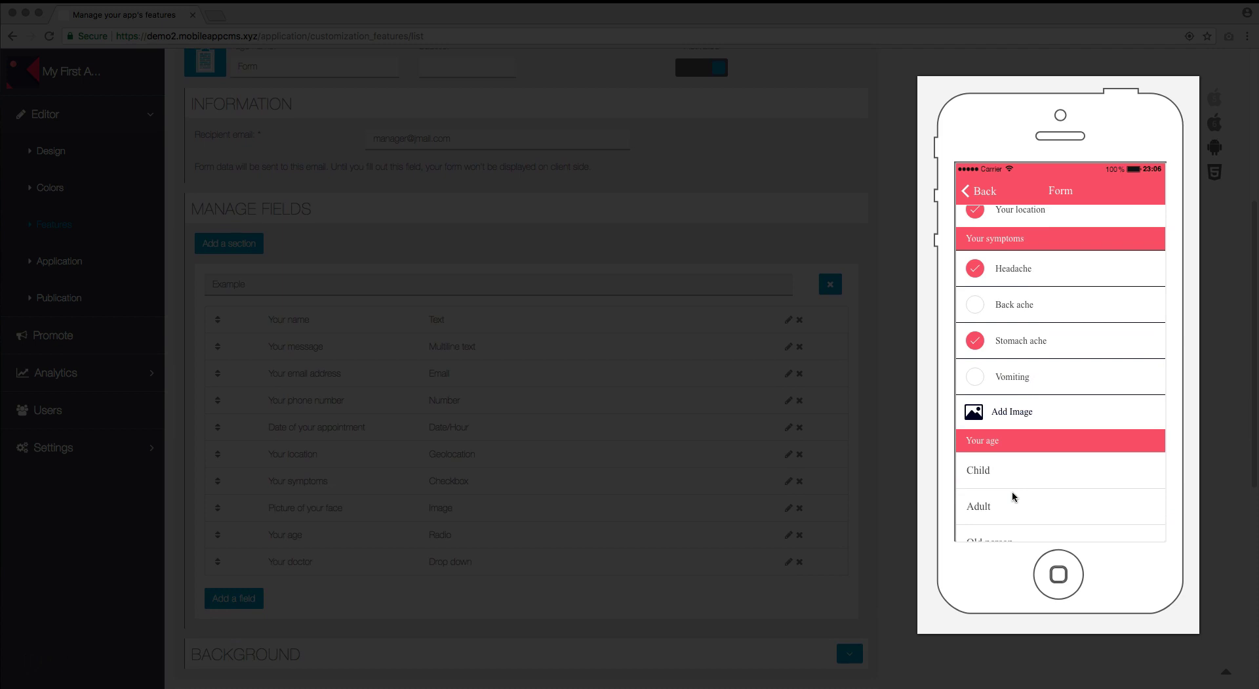
scroll(1012, 491, down, 1)
click(1014, 484)
scroll(1099, 489, down, 3)
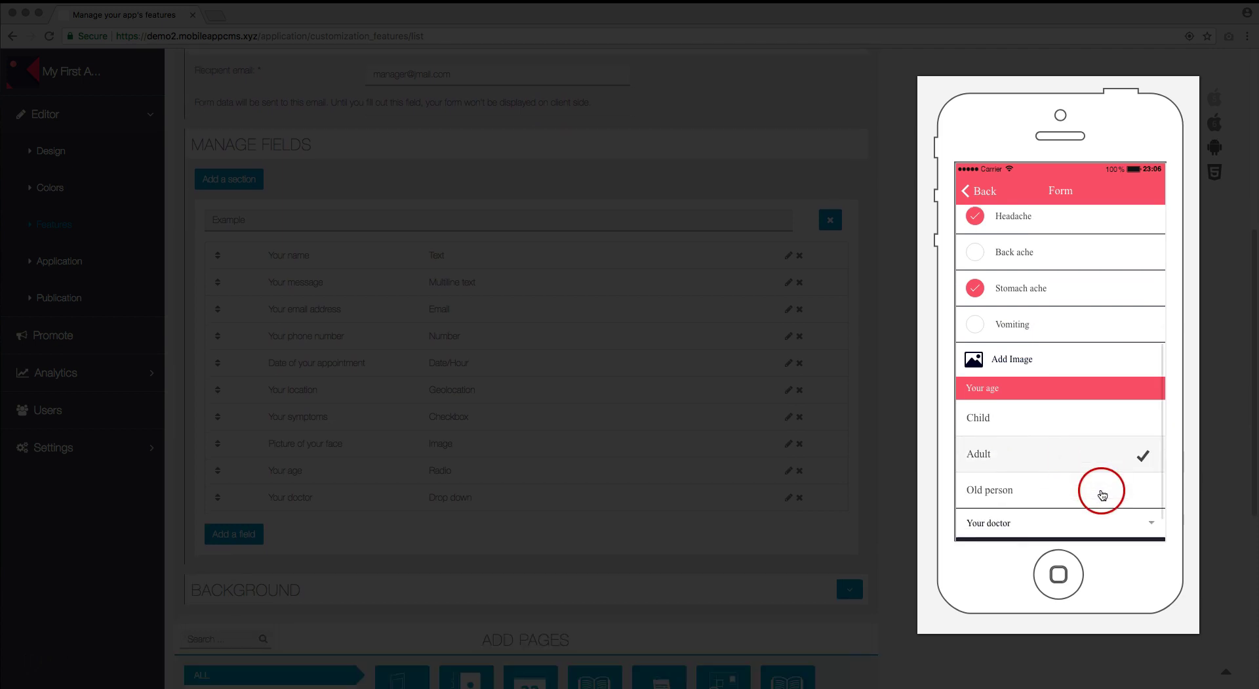
drag(1103, 494, 1090, 526)
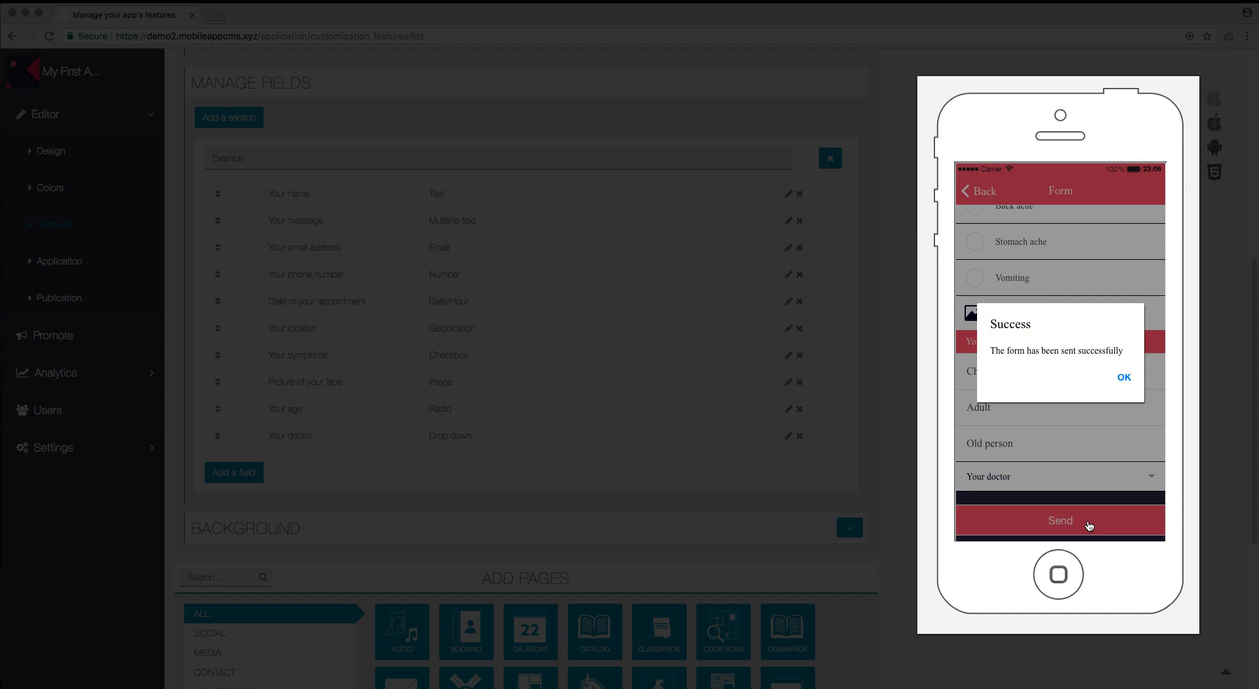
click(1108, 456)
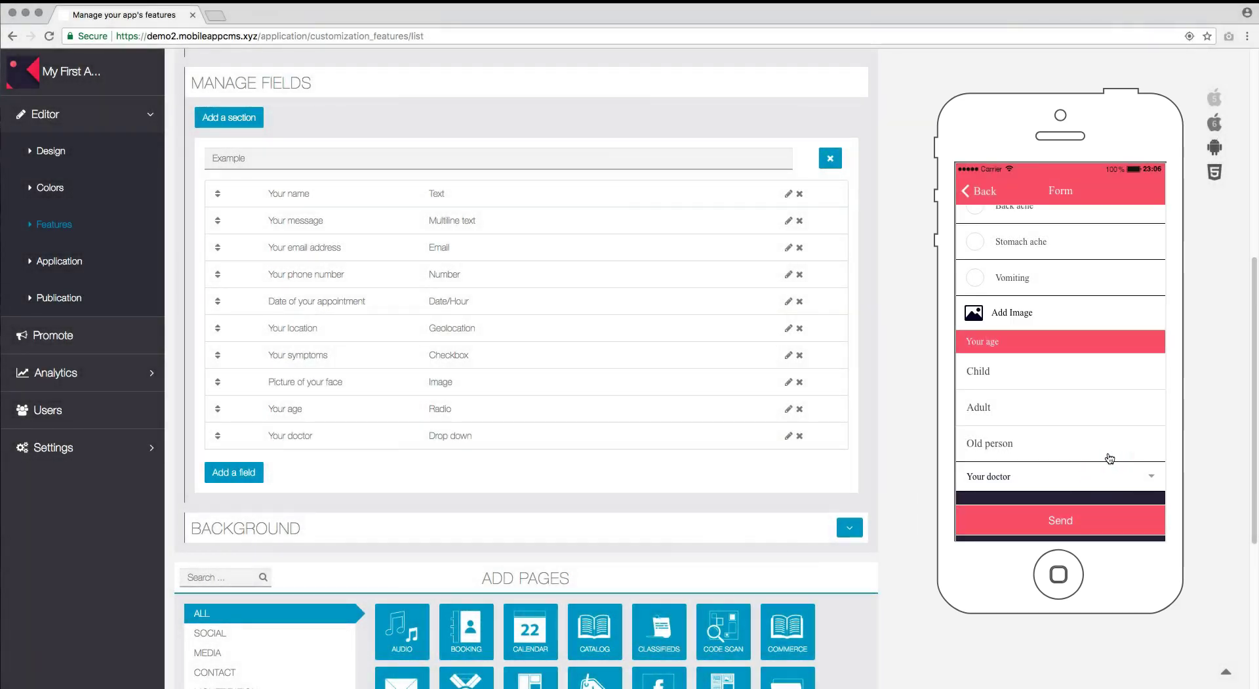
Open the 'Your app's form - My First App - Form' submission e-mail in Thunderbird.
click(1105, 452)
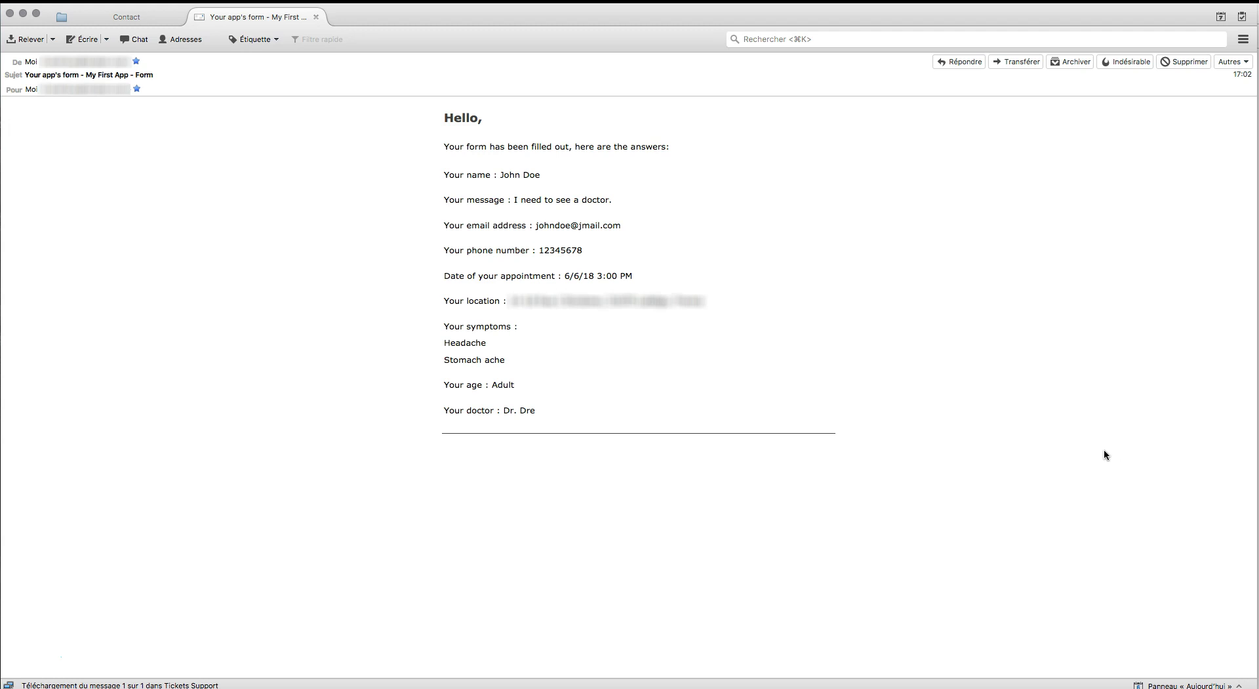